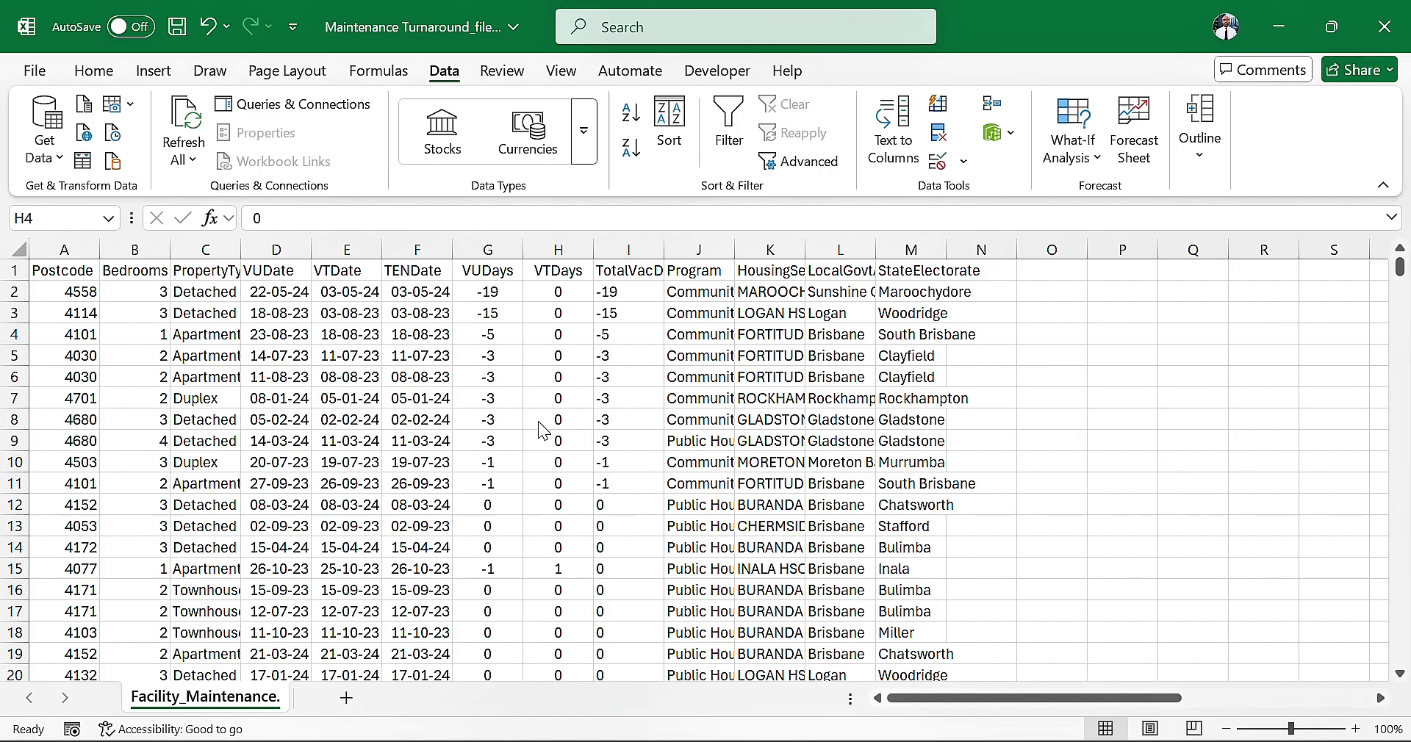
# - Sort only the TotalVacDays column by cell values from largest to smallest
pyautogui.scroll(-10, 515, 357)
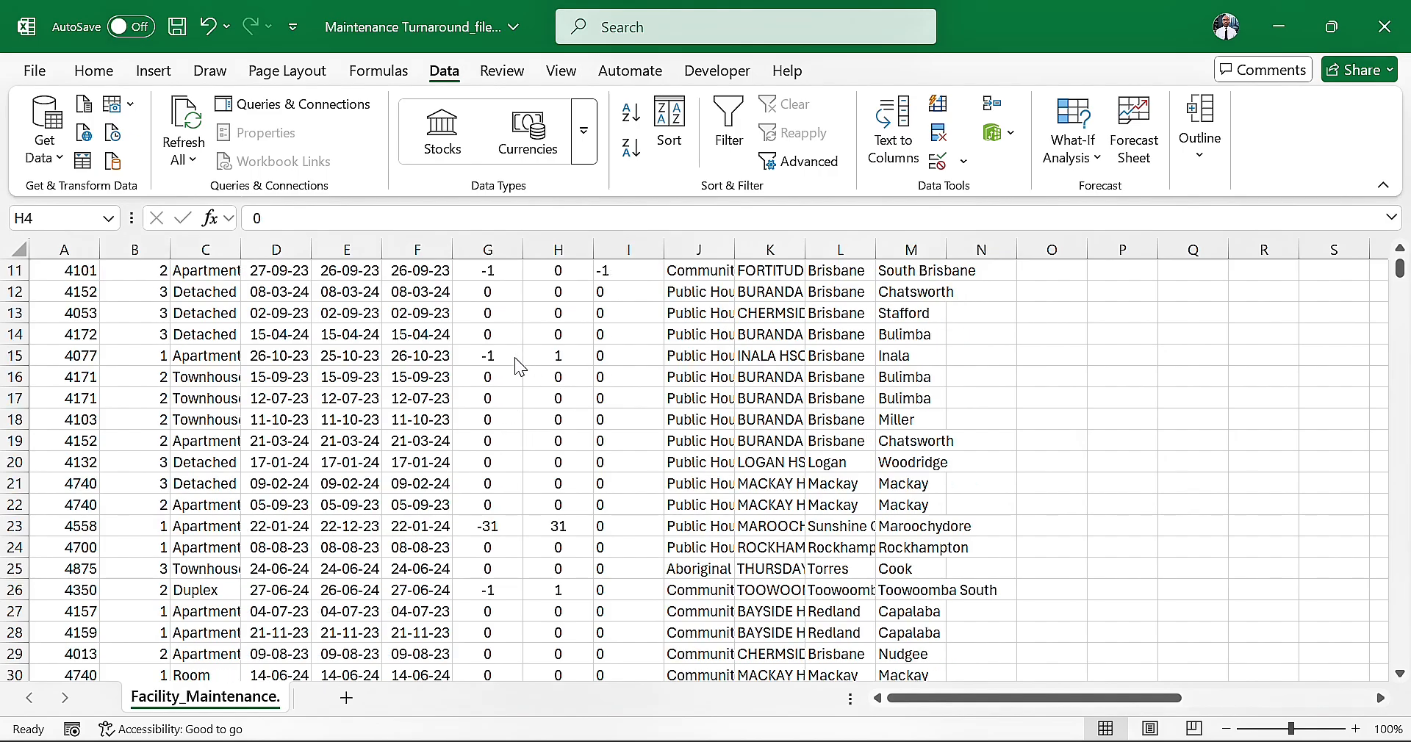
pyautogui.scroll(10, 515, 357)
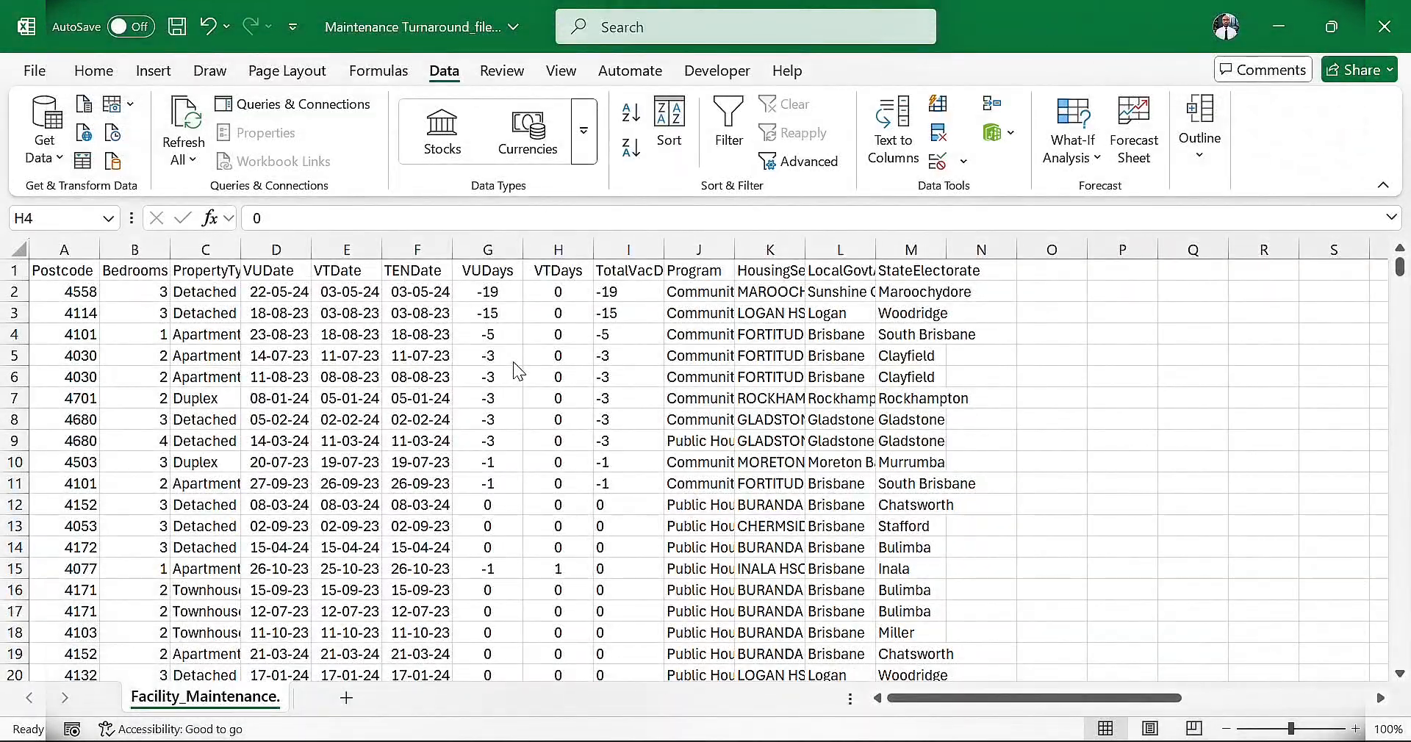
pyautogui.click(617, 239)
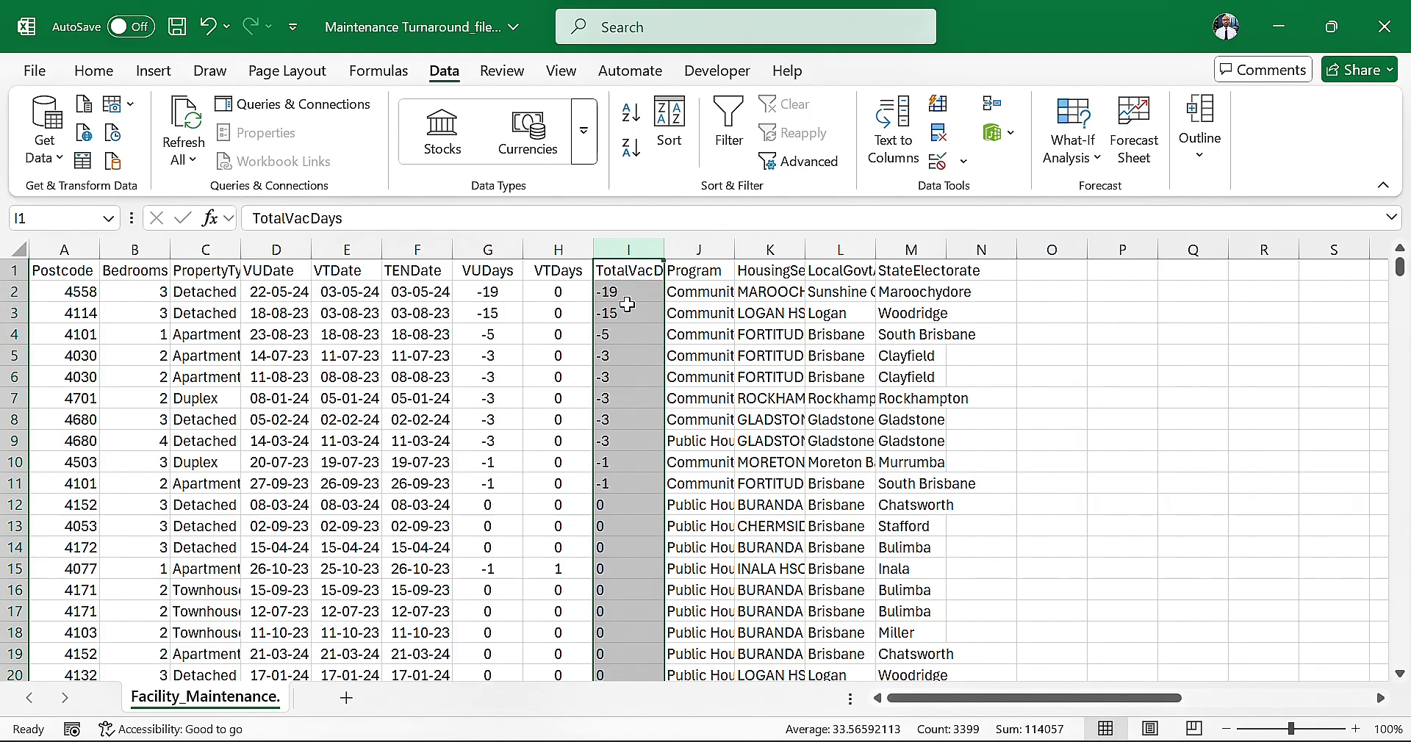
pyautogui.scroll(-10, 623, 415)
pyautogui.scroll(10, 623, 414)
pyautogui.click(670, 129)
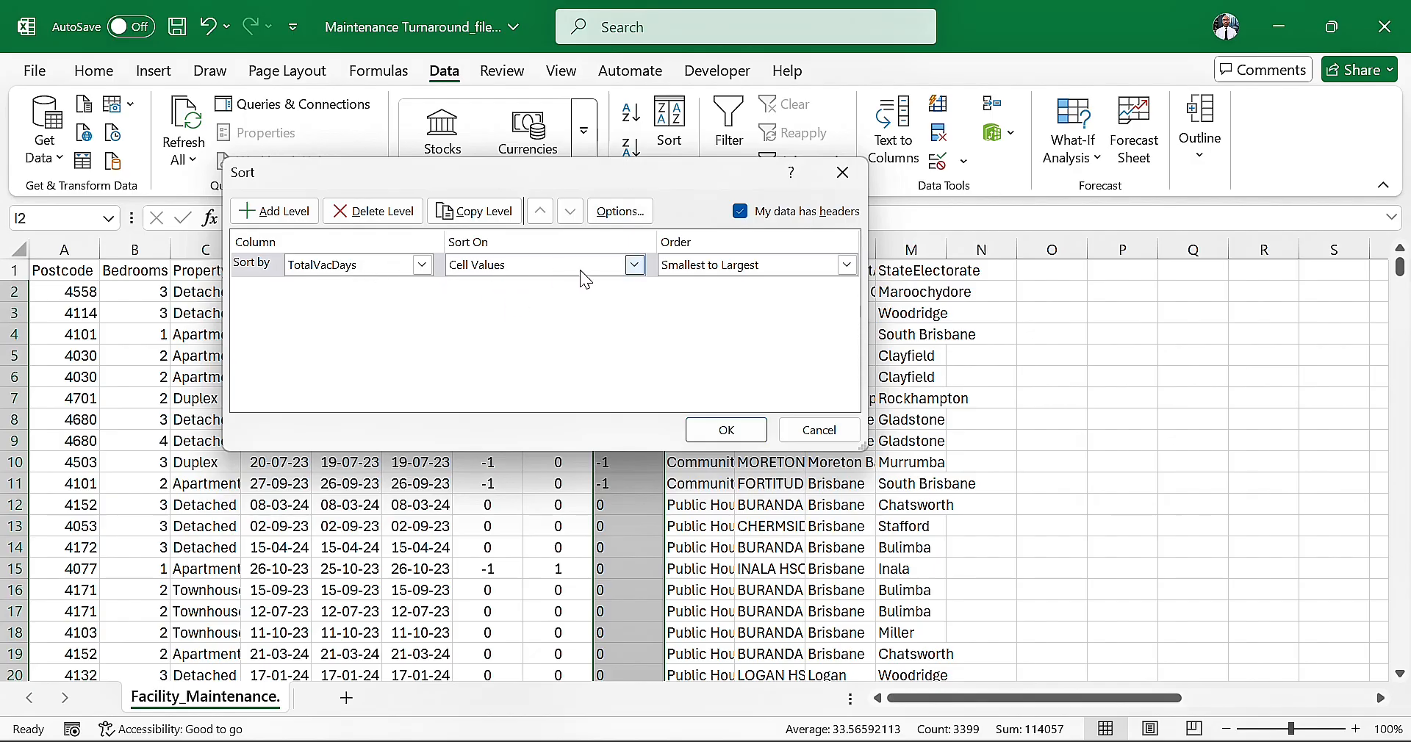
pyautogui.click(635, 265)
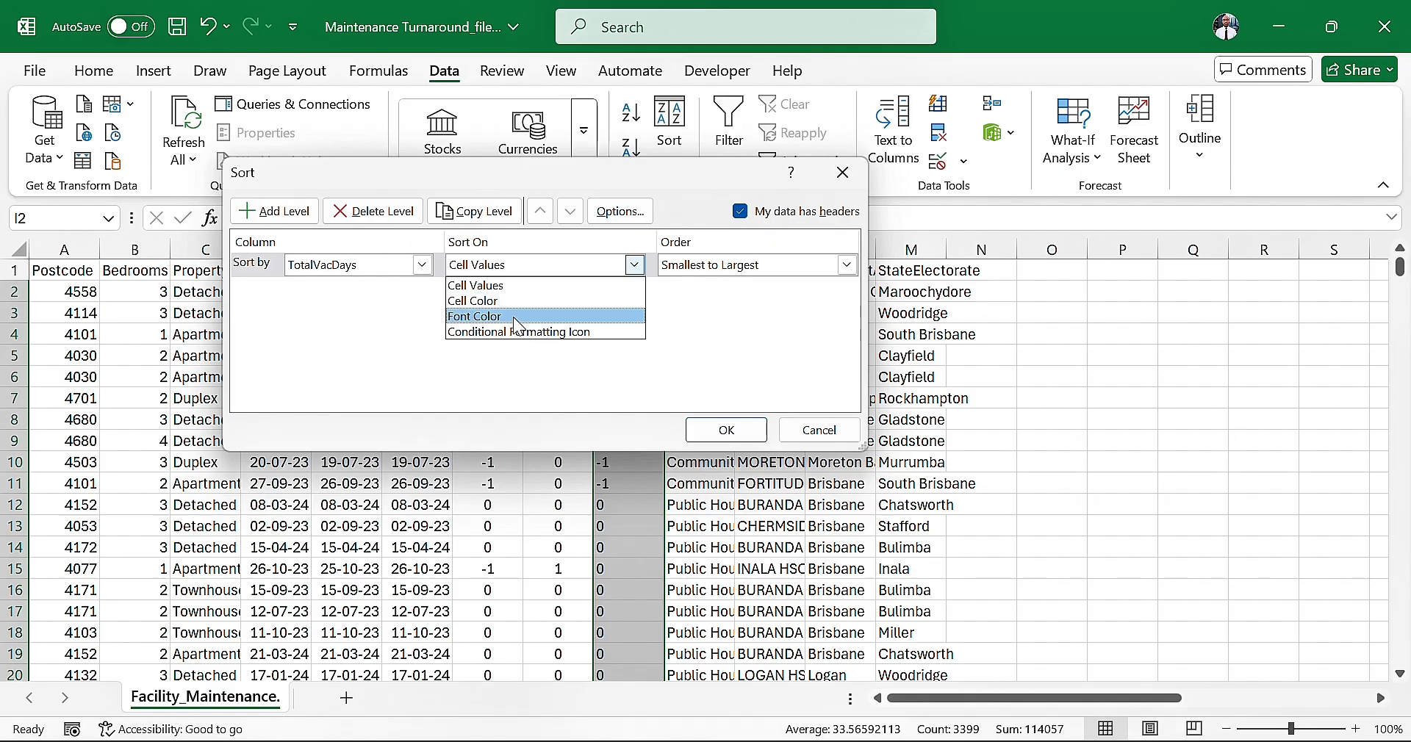
pyautogui.click(556, 367)
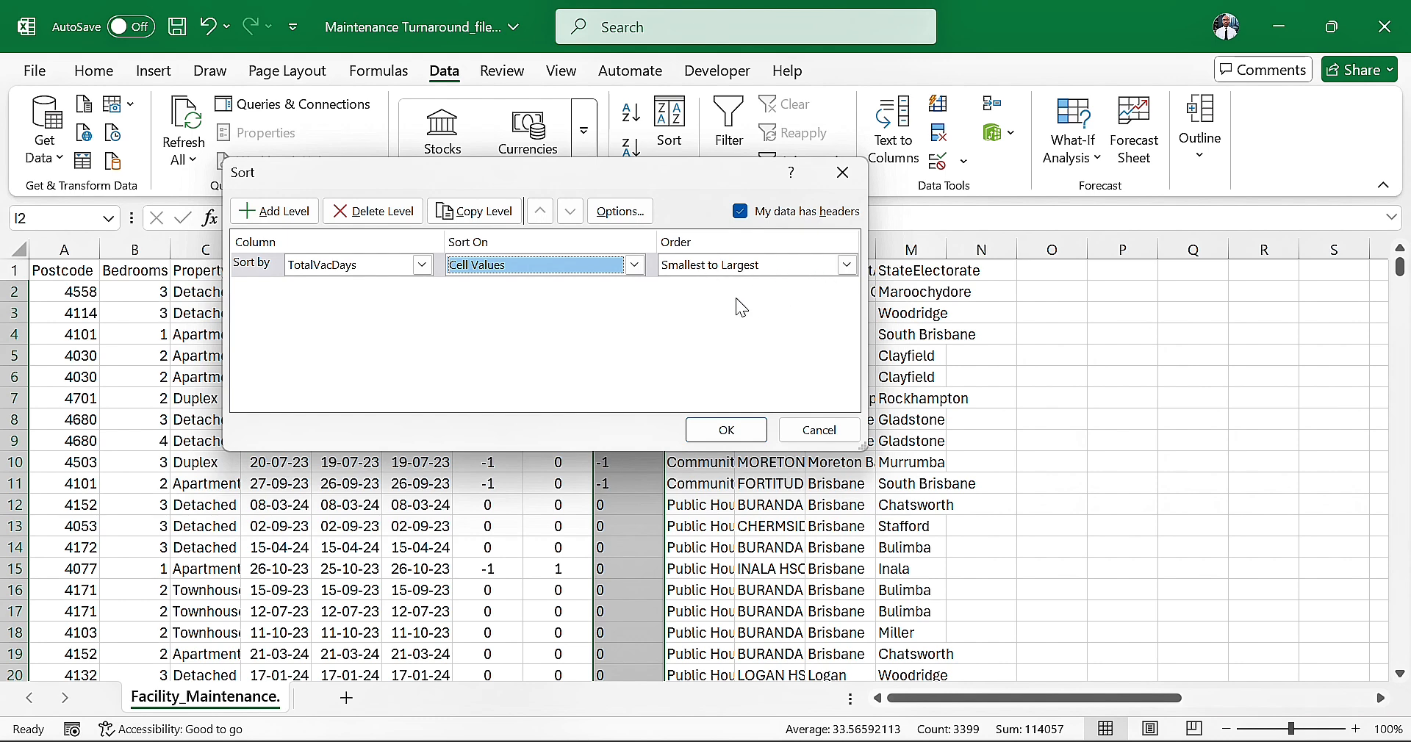
pyautogui.click(808, 270)
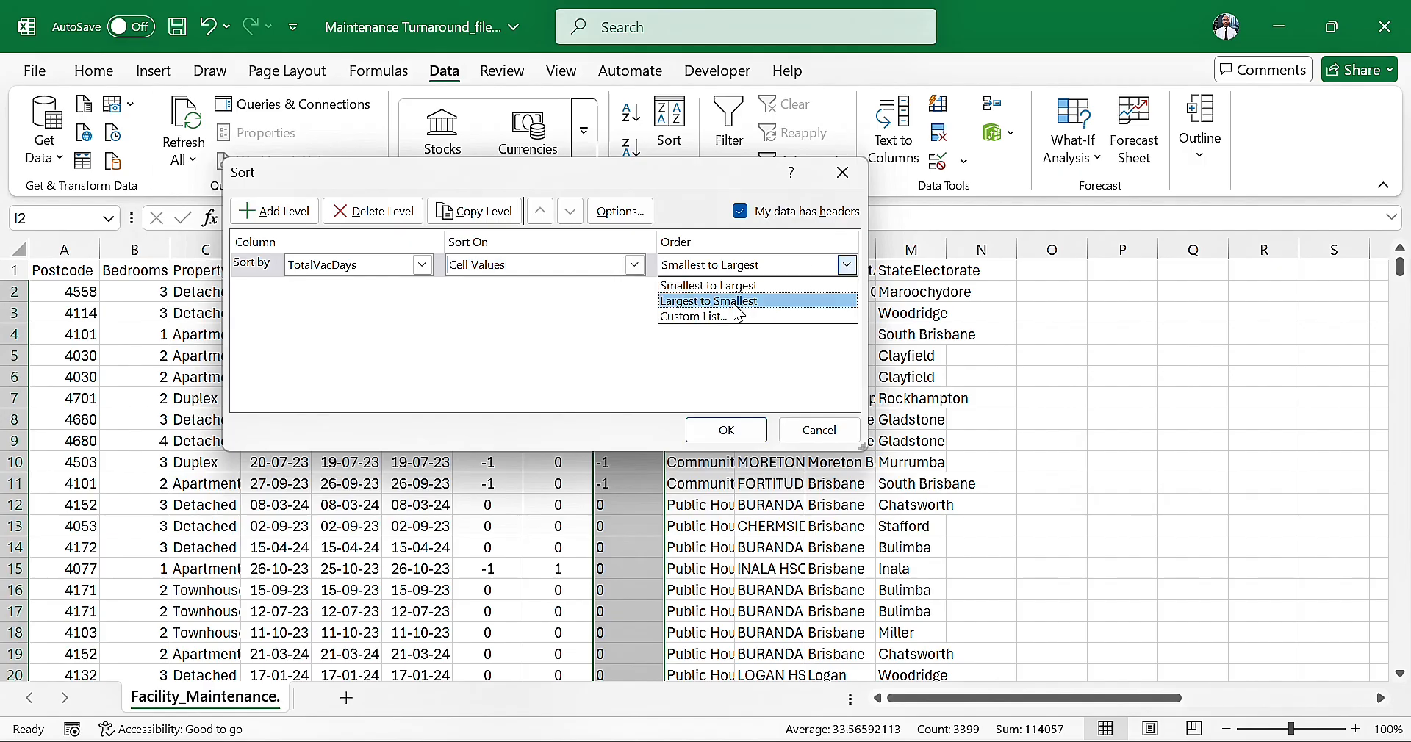
pyautogui.click(737, 301)
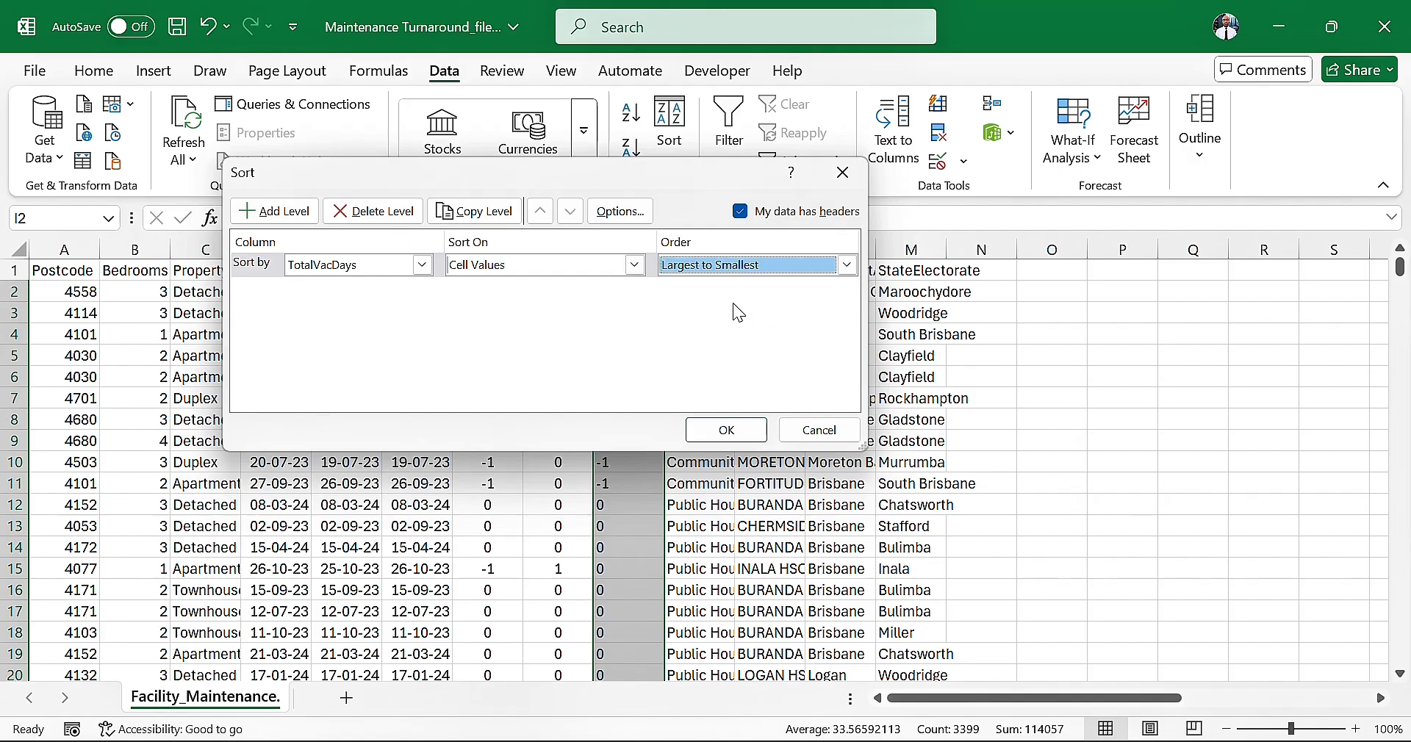
pyautogui.click(726, 429)
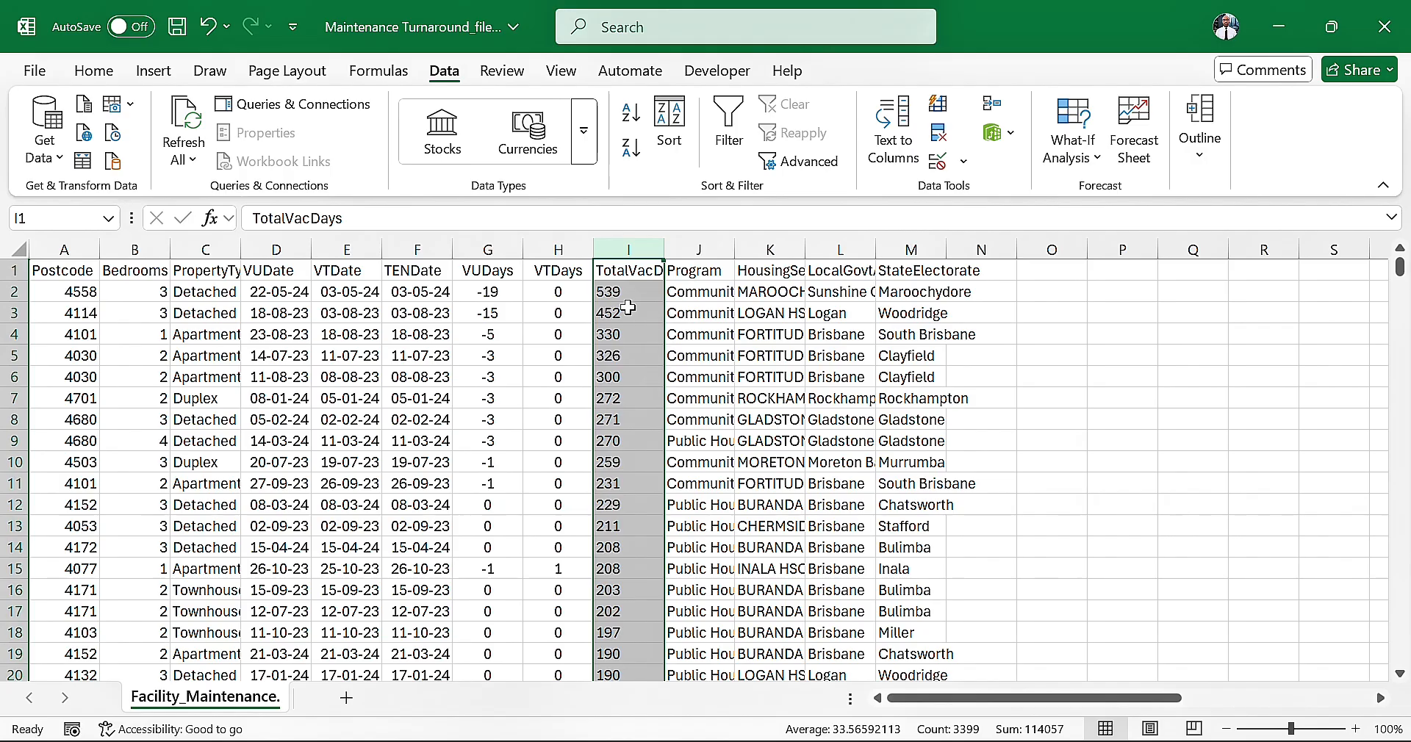
pyautogui.scroll(-4, 627, 315)
pyautogui.scroll(3, 625, 321)
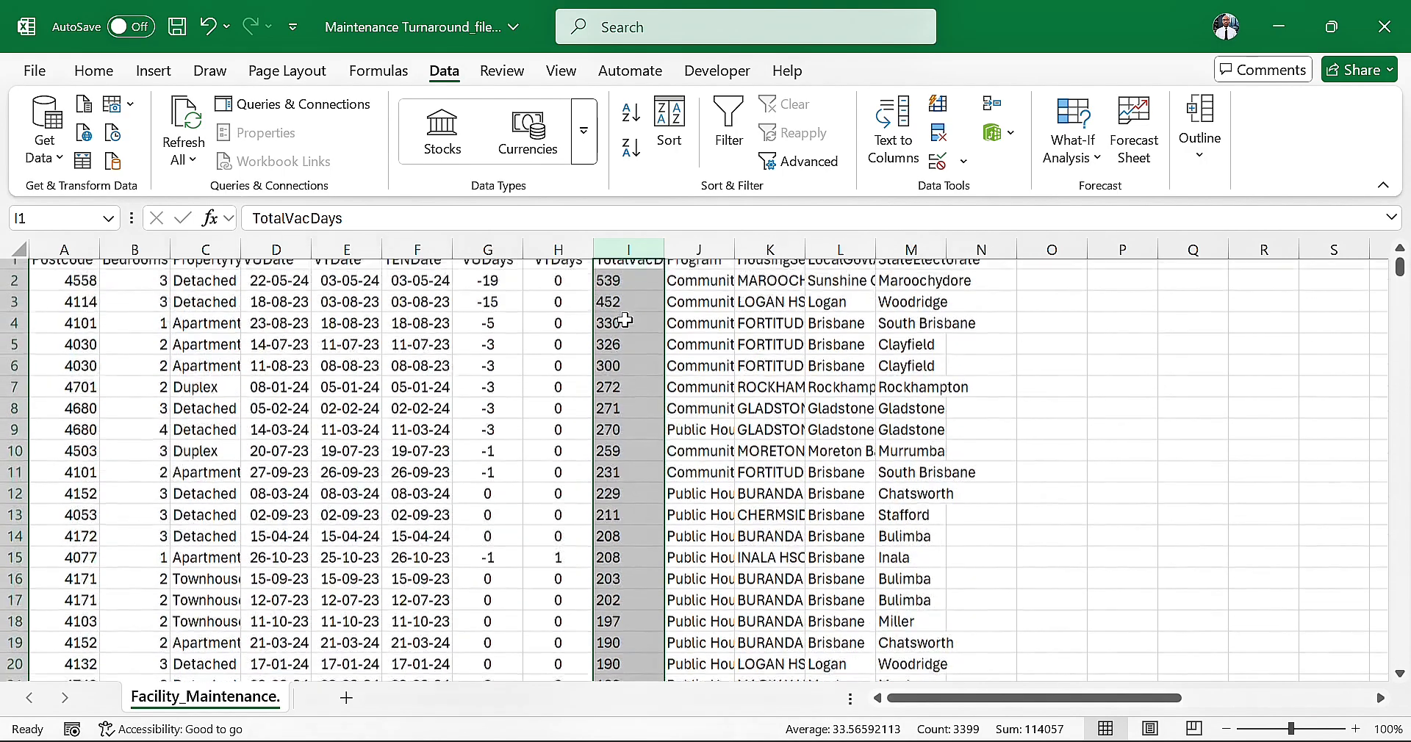
pyautogui.scroll(1, 624, 320)
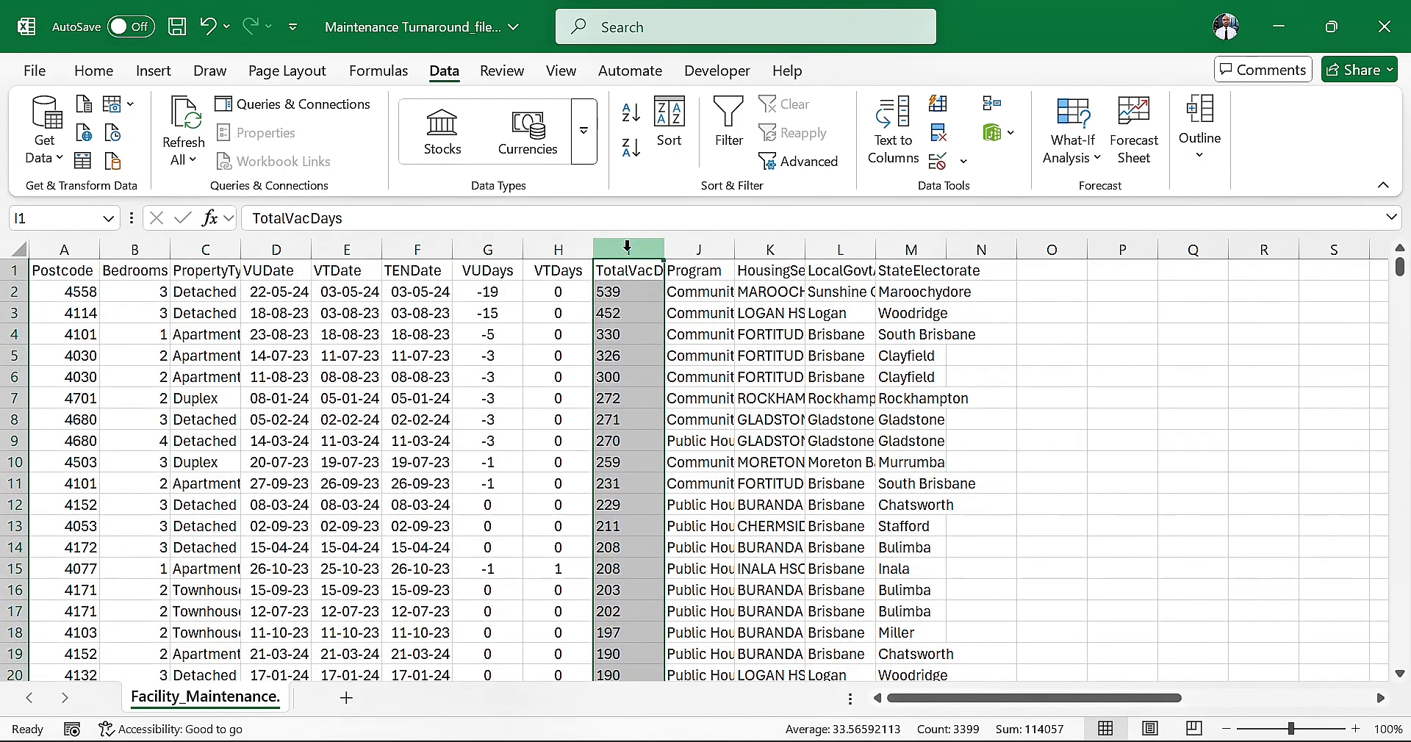
pyautogui.click(559, 292)
pyautogui.click(625, 291)
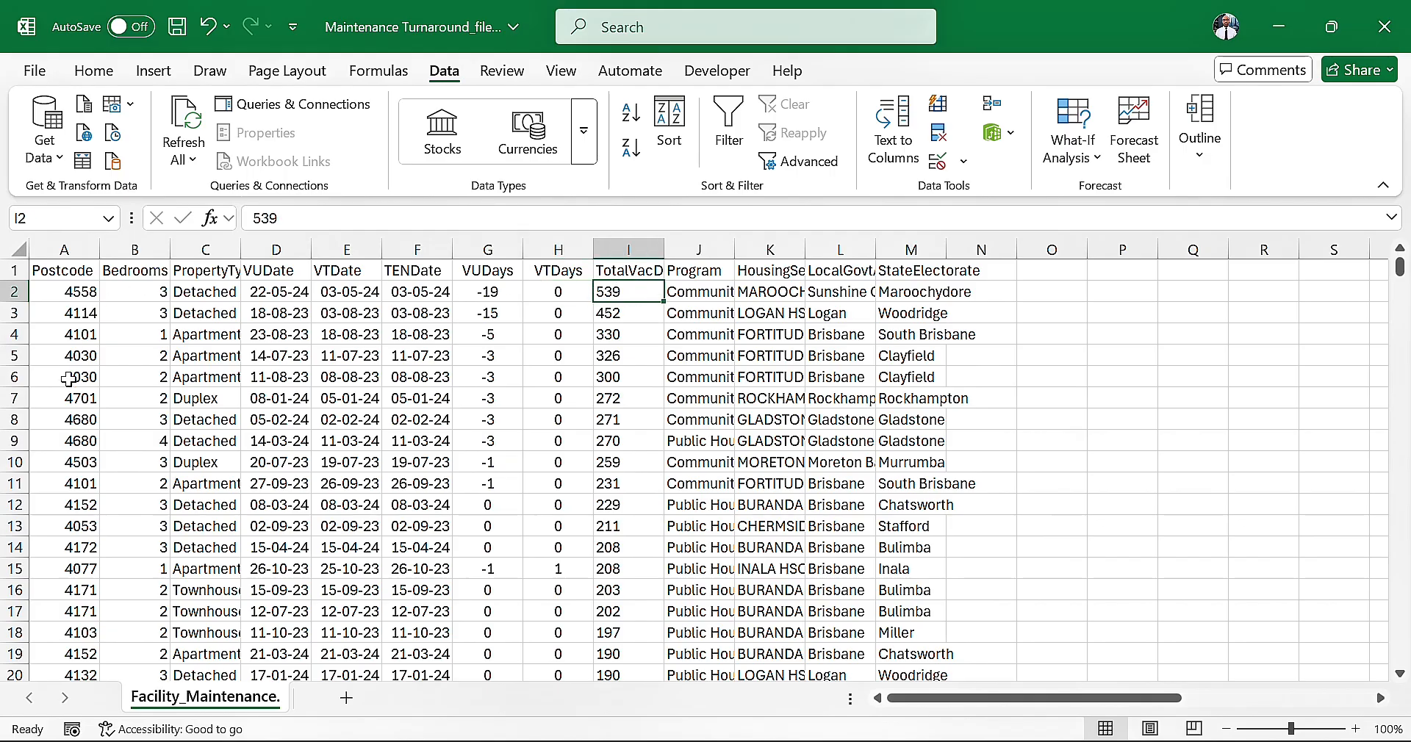
# - Start a SORT formula in cell P2 using the data range A2:M3399 as its array
pyautogui.click(1113, 295)
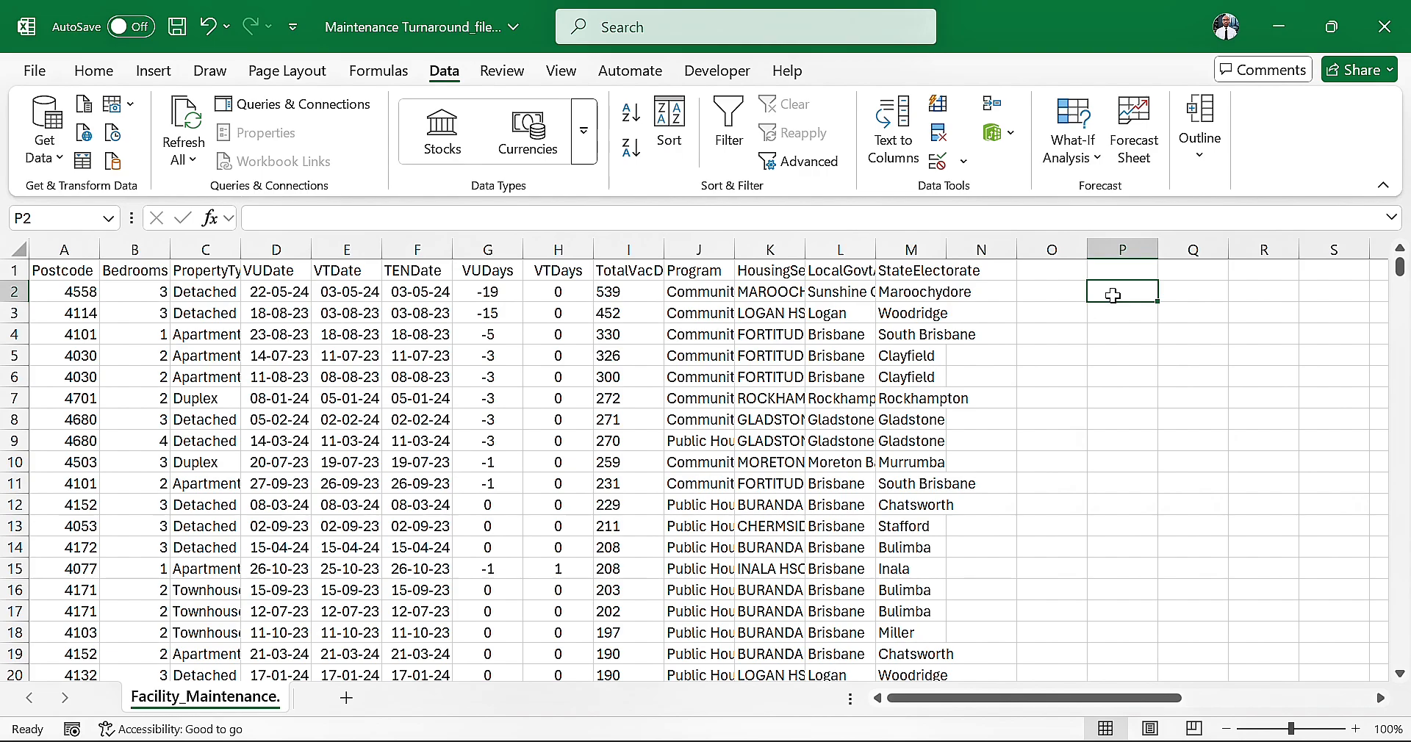
pyautogui.write('=')
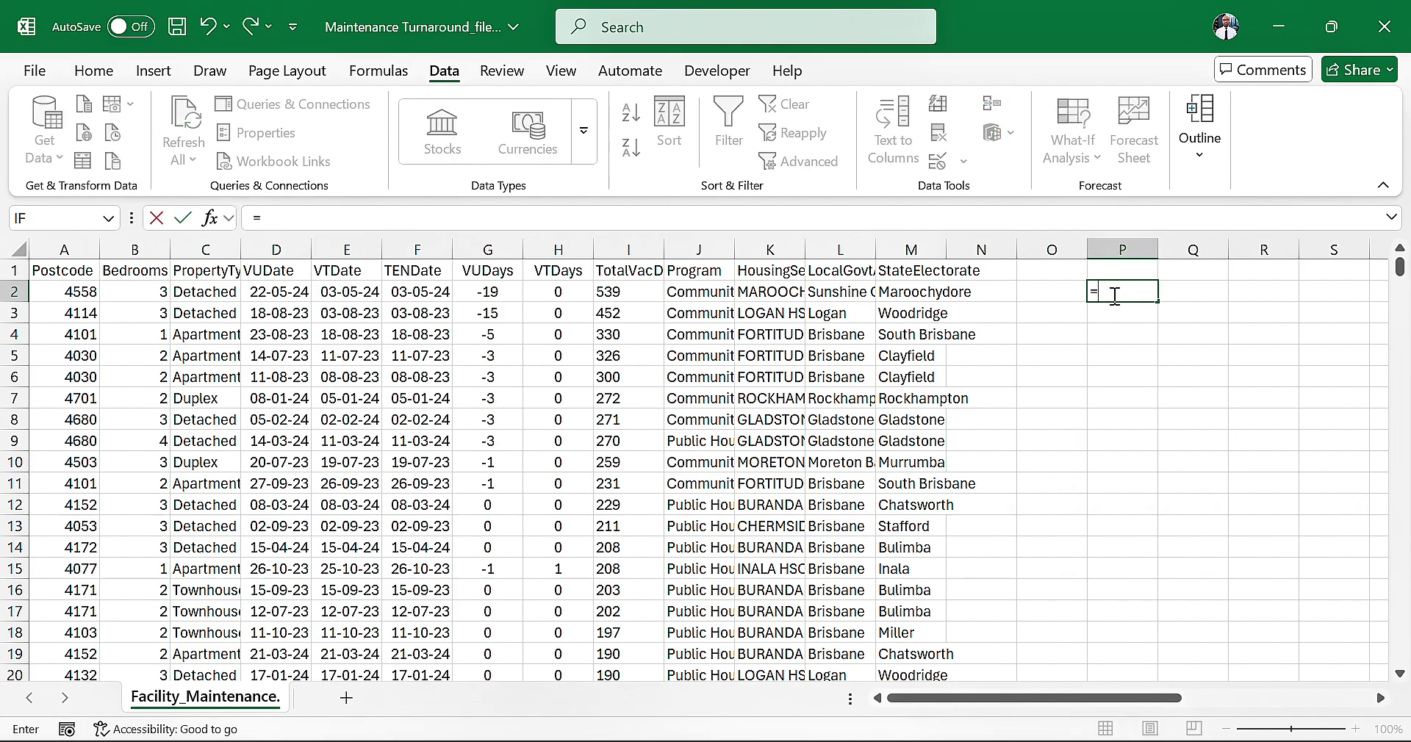
pyautogui.write('so')
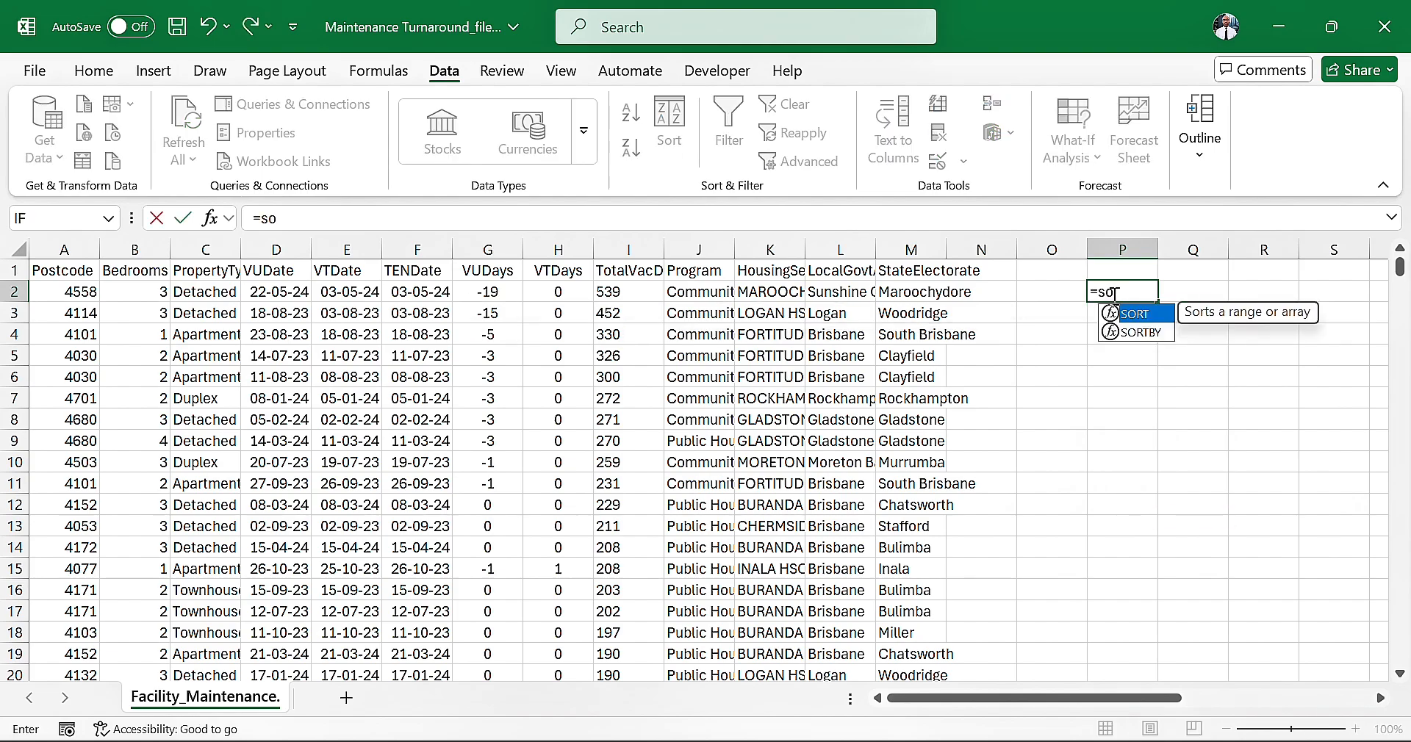
pyautogui.write('rt')
pyautogui.press('Tab')
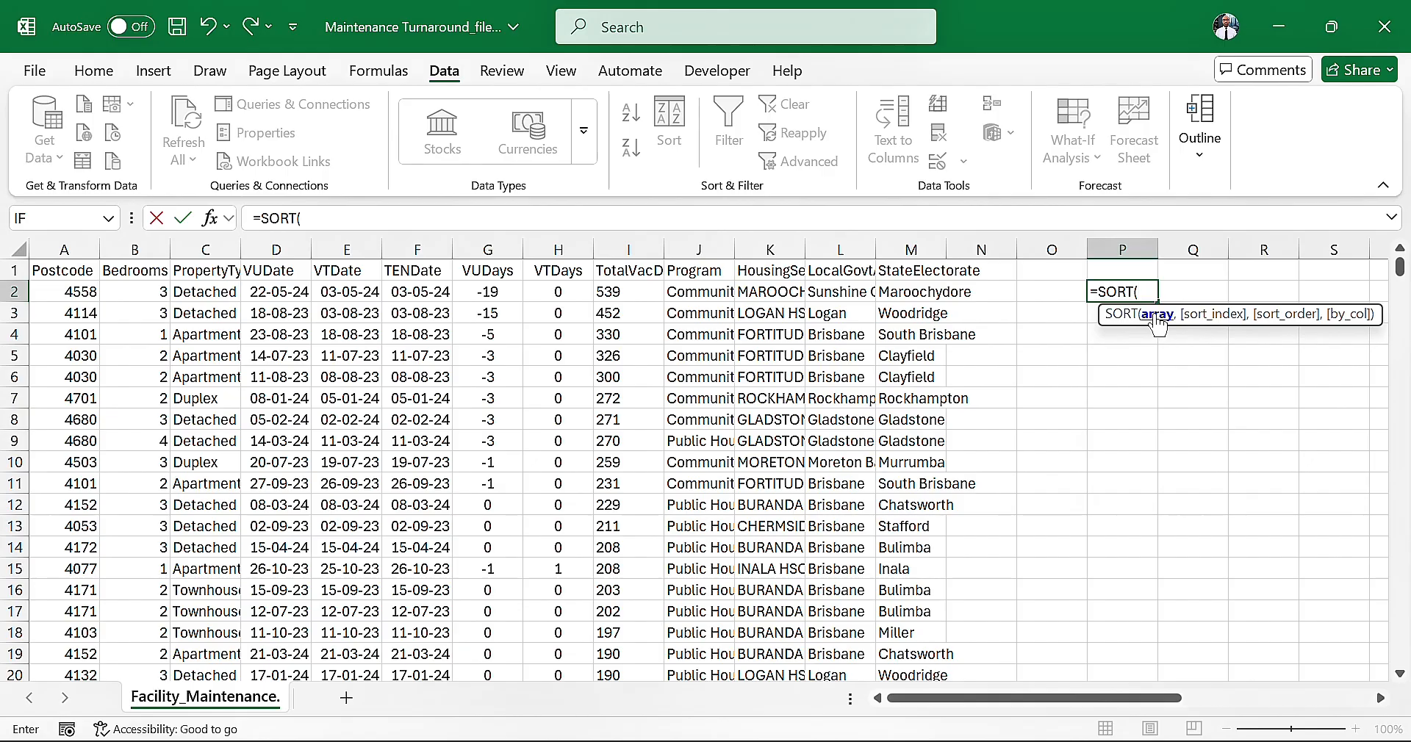
pyautogui.click(77, 292)
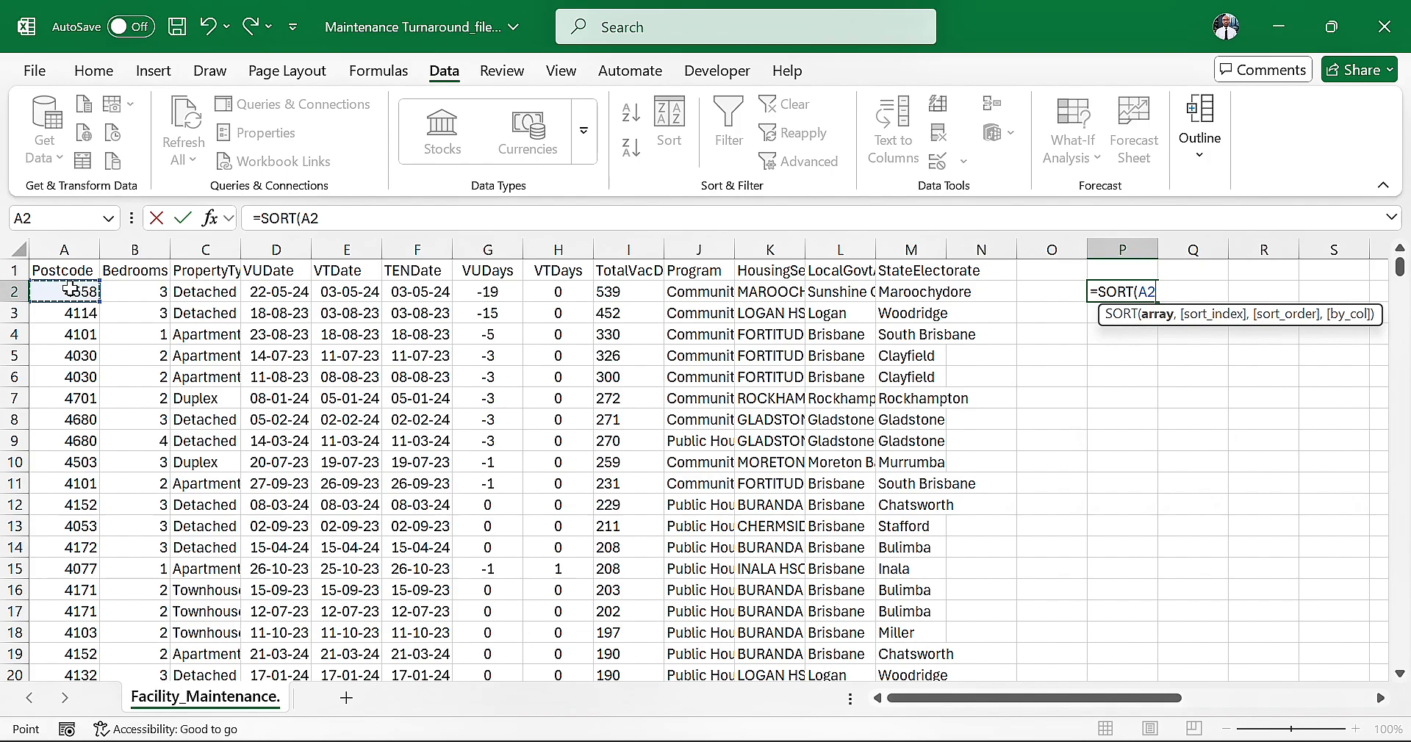
pyautogui.moveTo(70, 289); pyautogui.dragTo(910, 307)
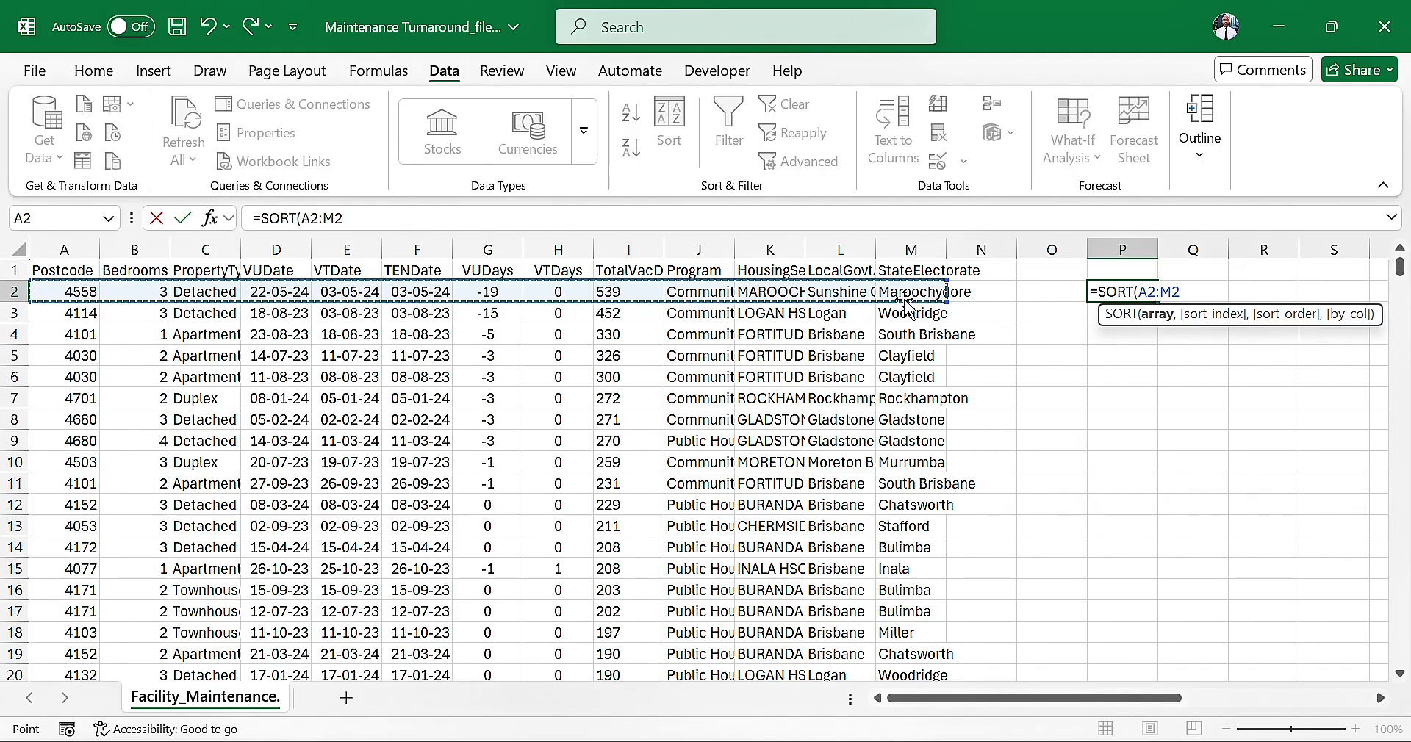
pyautogui.hotkey('ctrl', 'shift', 'Down')
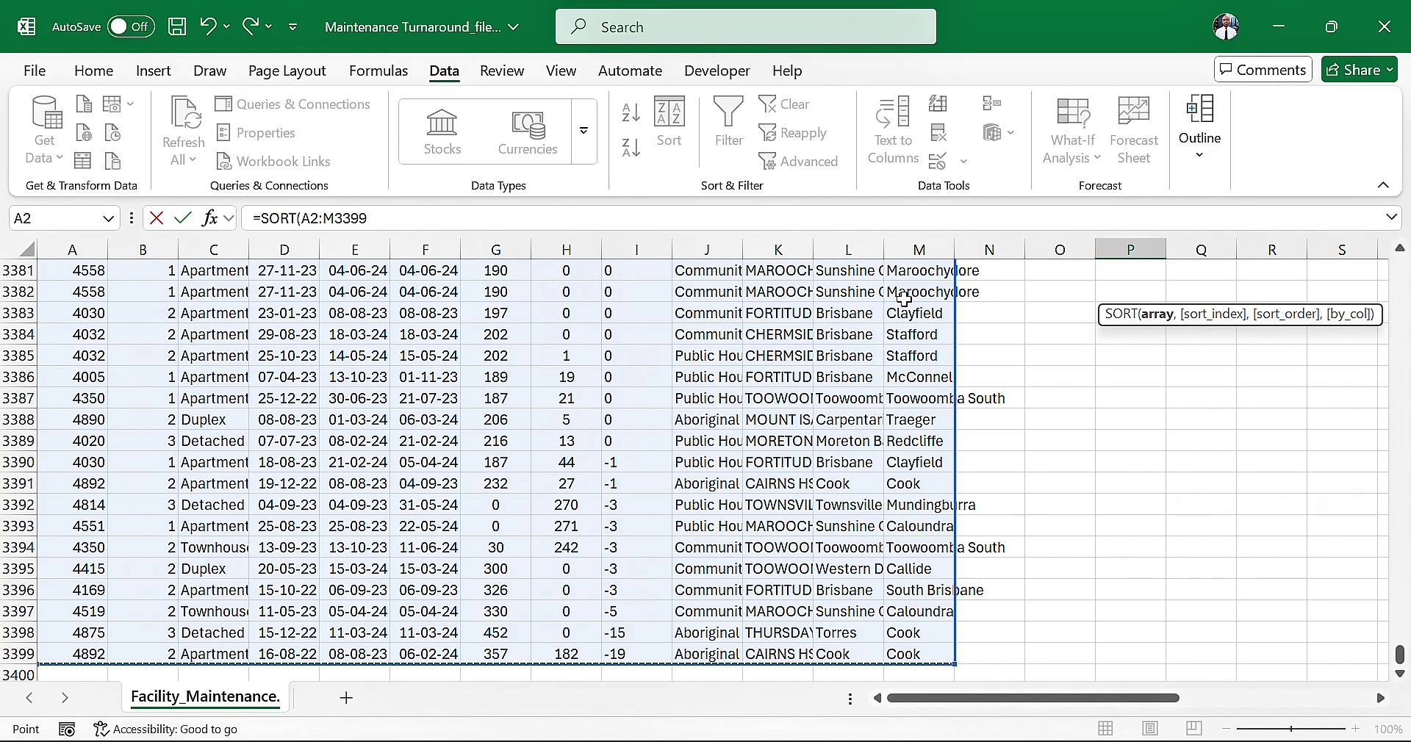
# - Complete the SORT formula in P2 with sort index 9, sort order 1 (ascending) and FALSE to sort by row
pyautogui.write(',9')
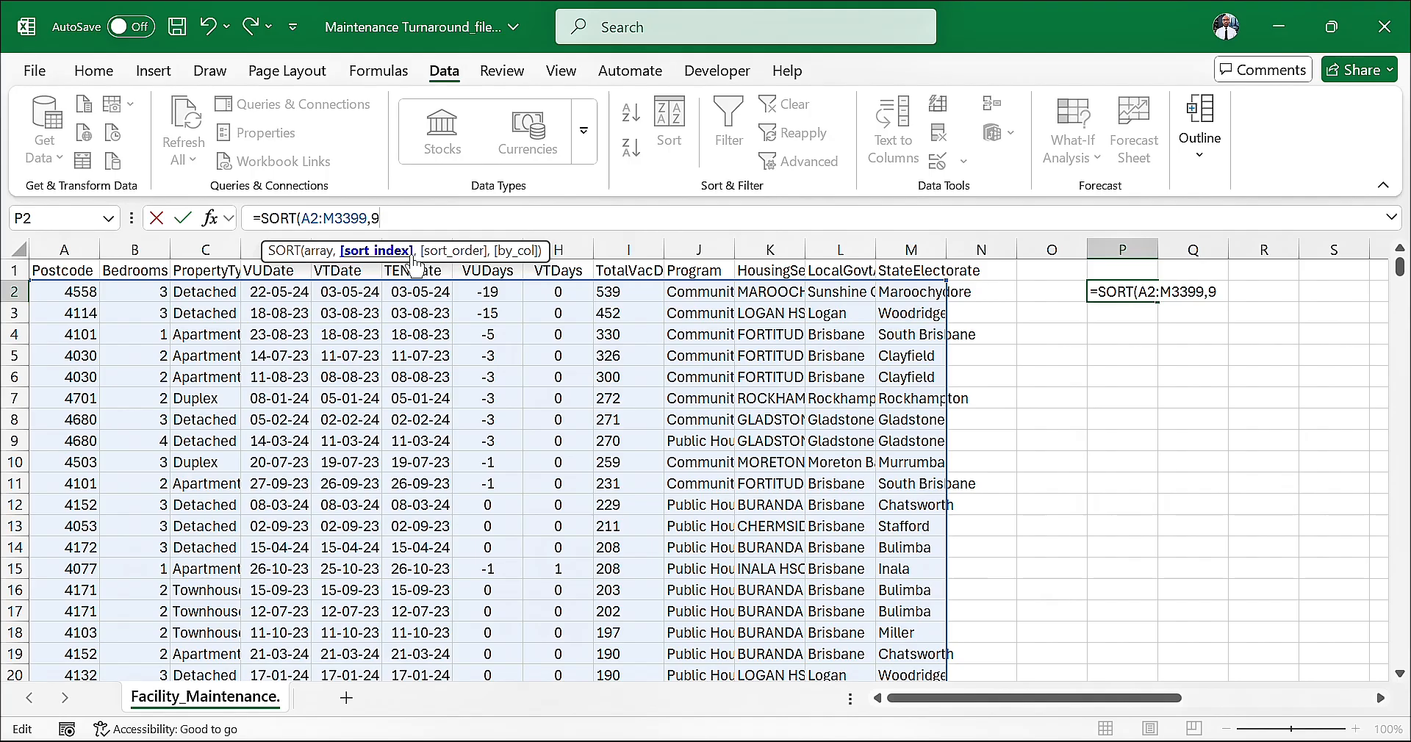
pyautogui.write(',')
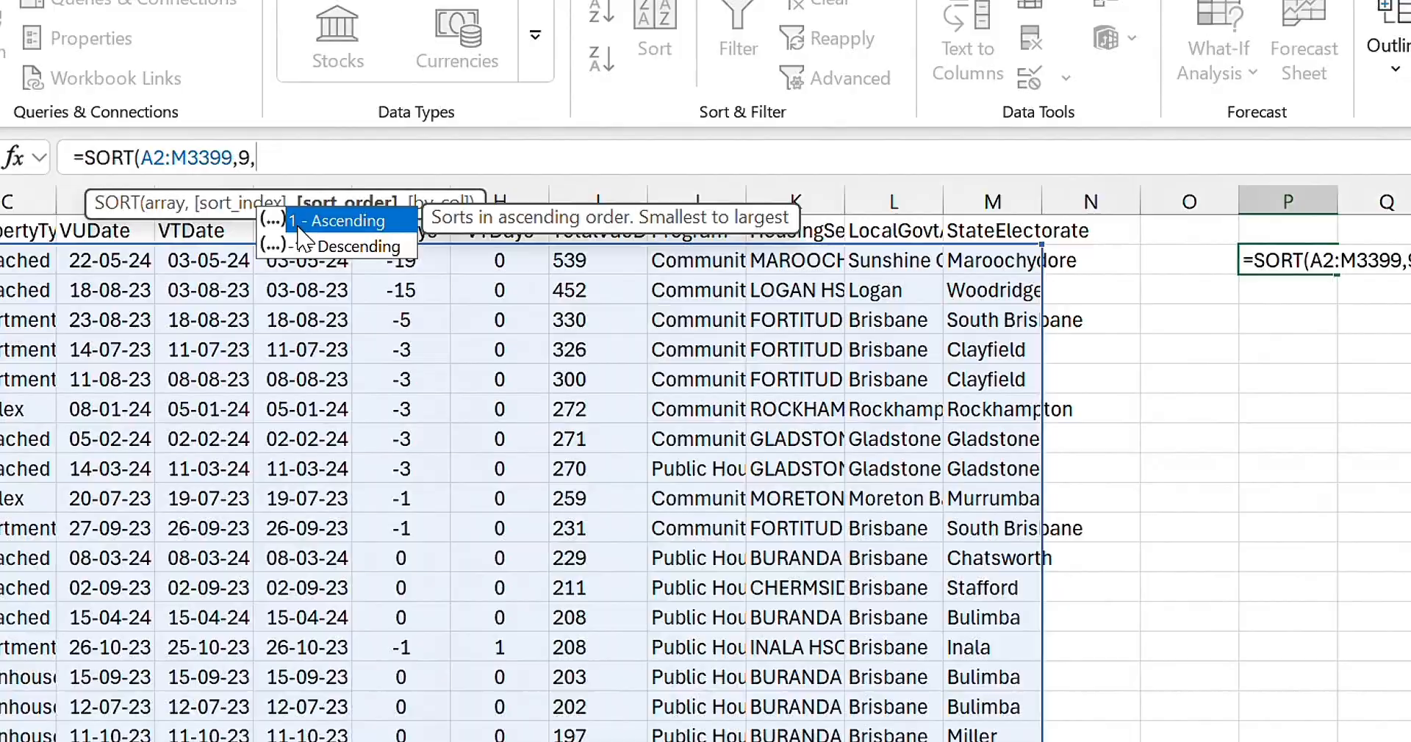
pyautogui.write('1')
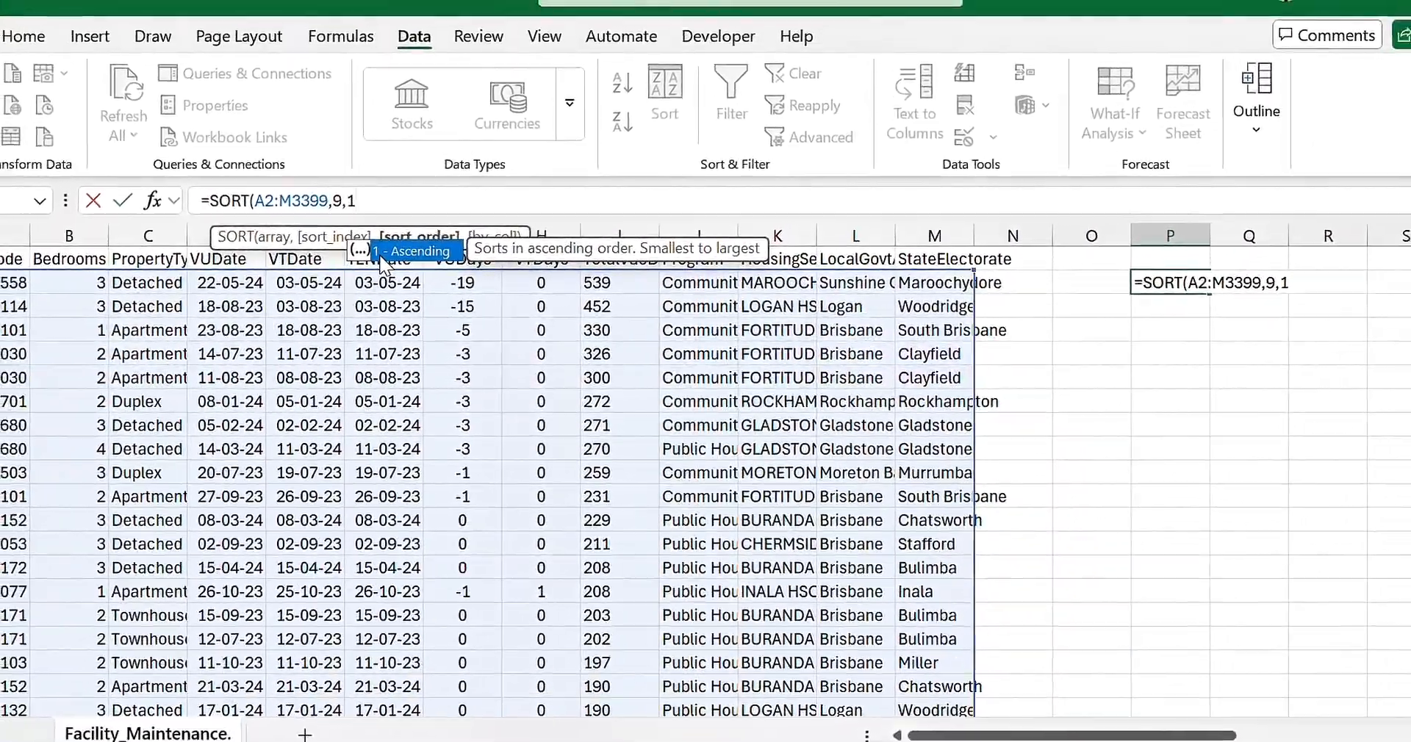
pyautogui.write(',')
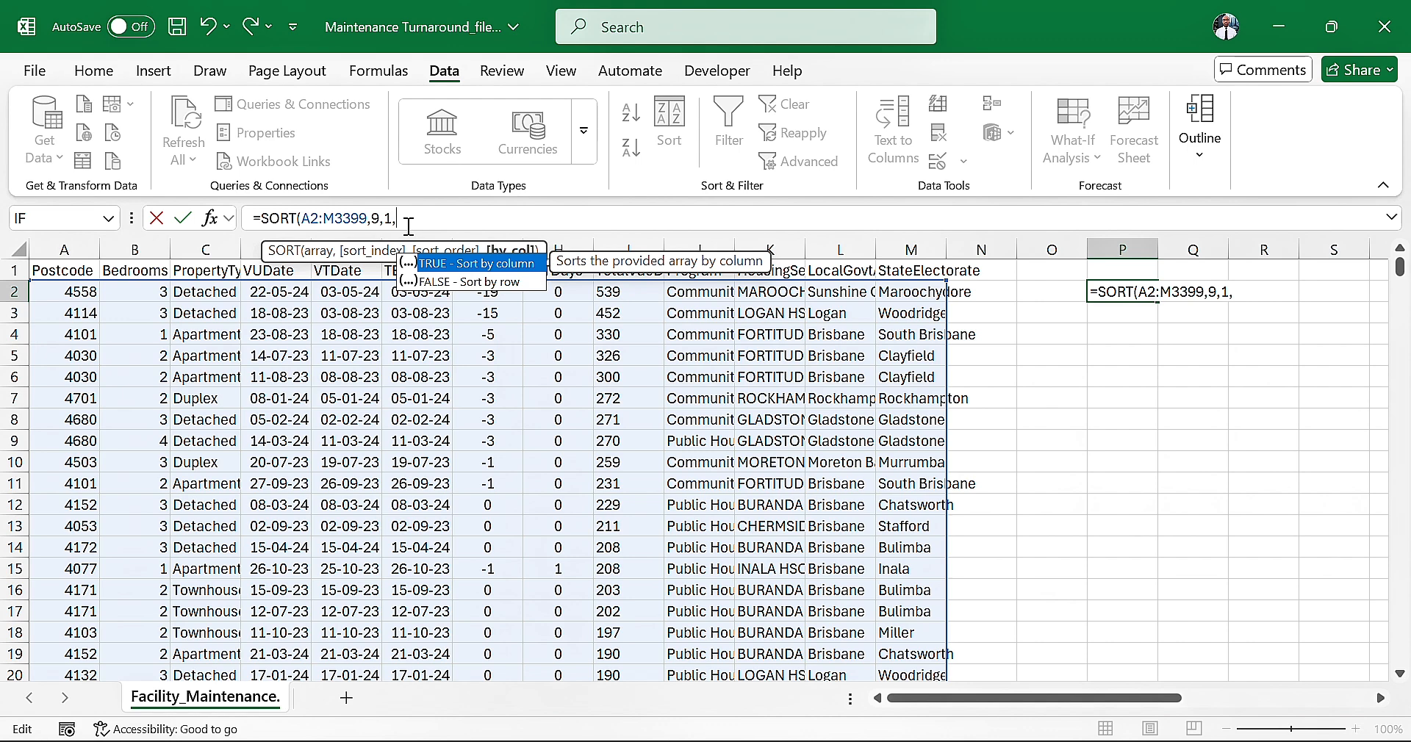
pyautogui.write('false')
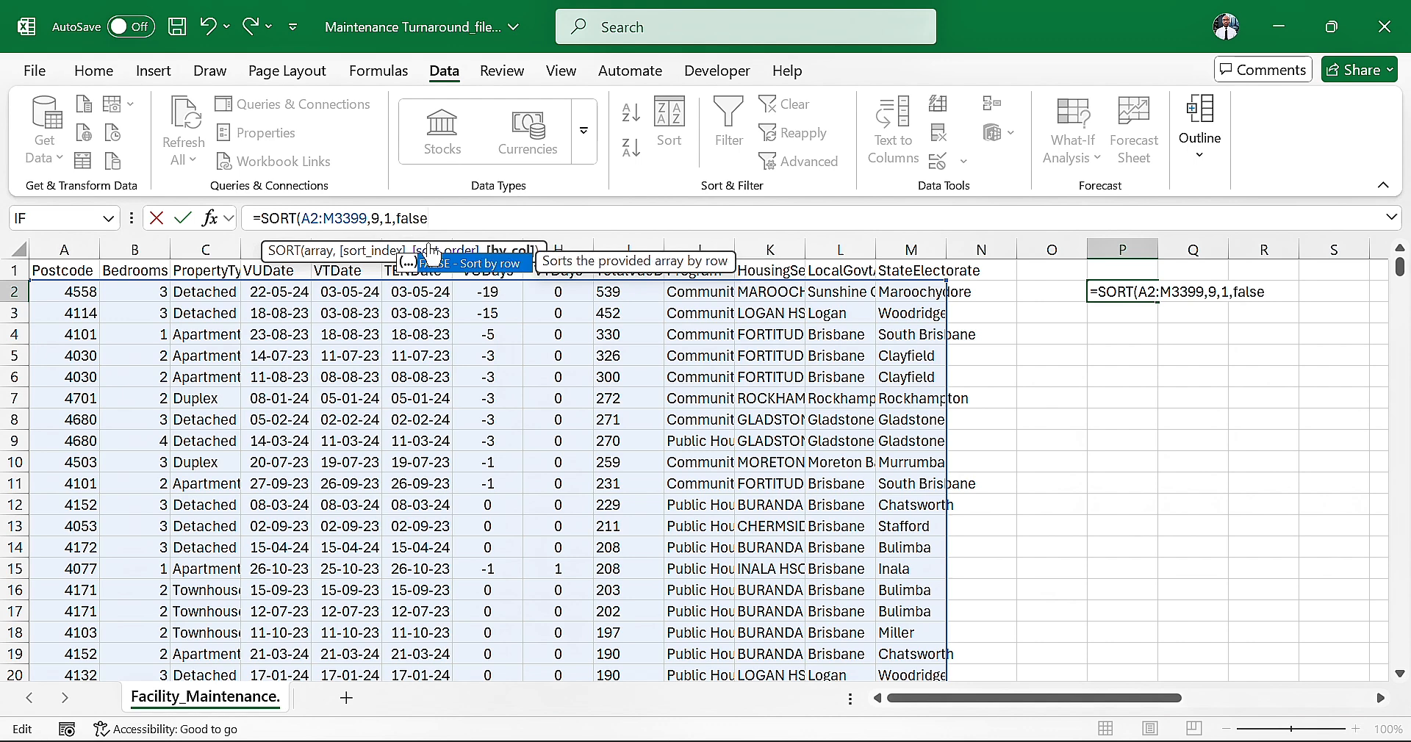
pyautogui.press('Tab')
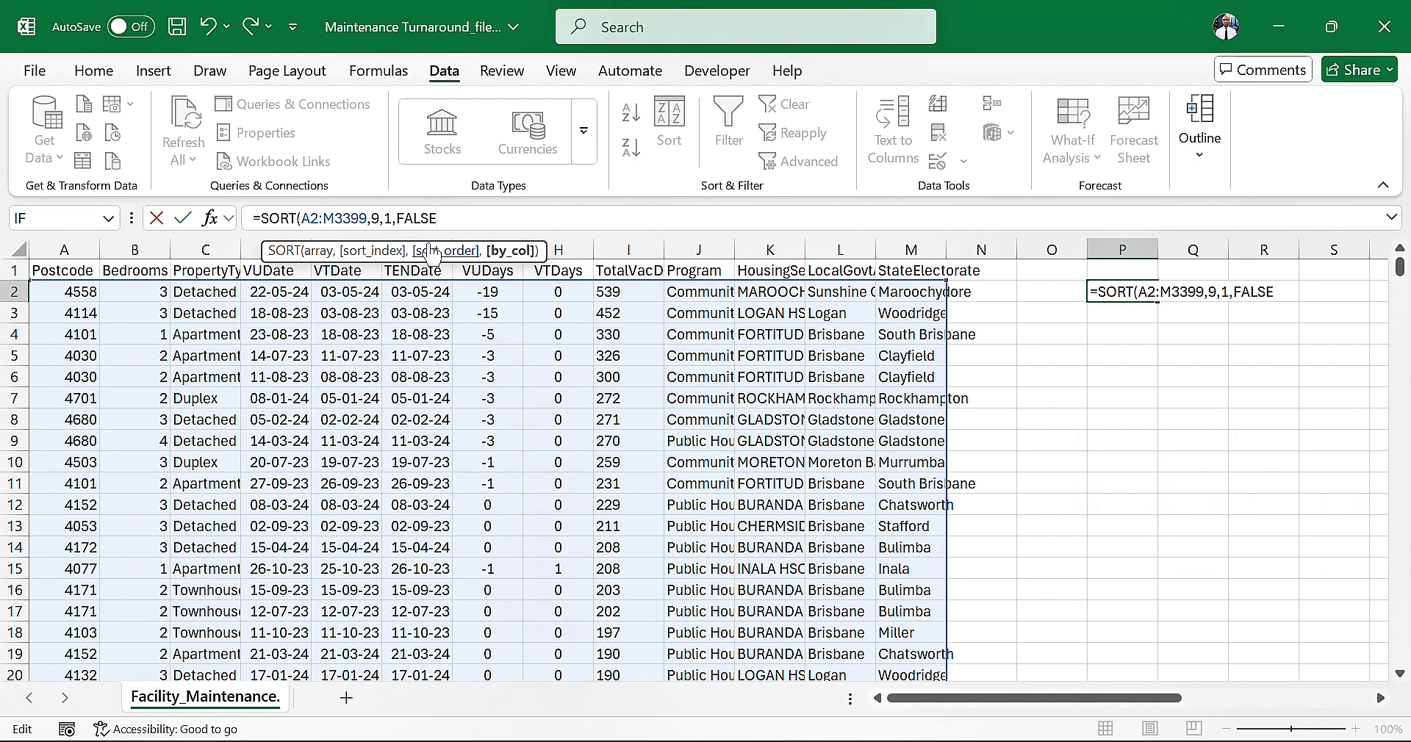
pyautogui.write(')')
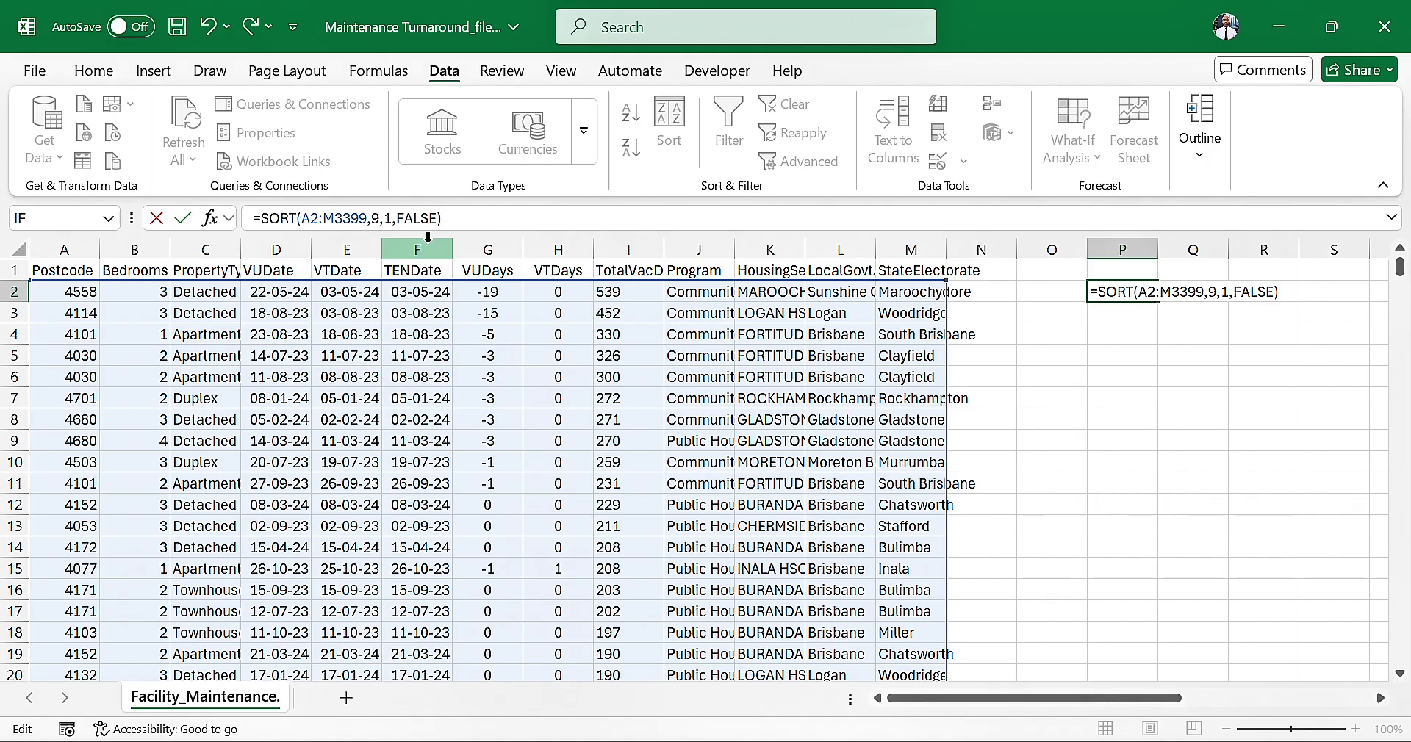
pyautogui.press('Return')
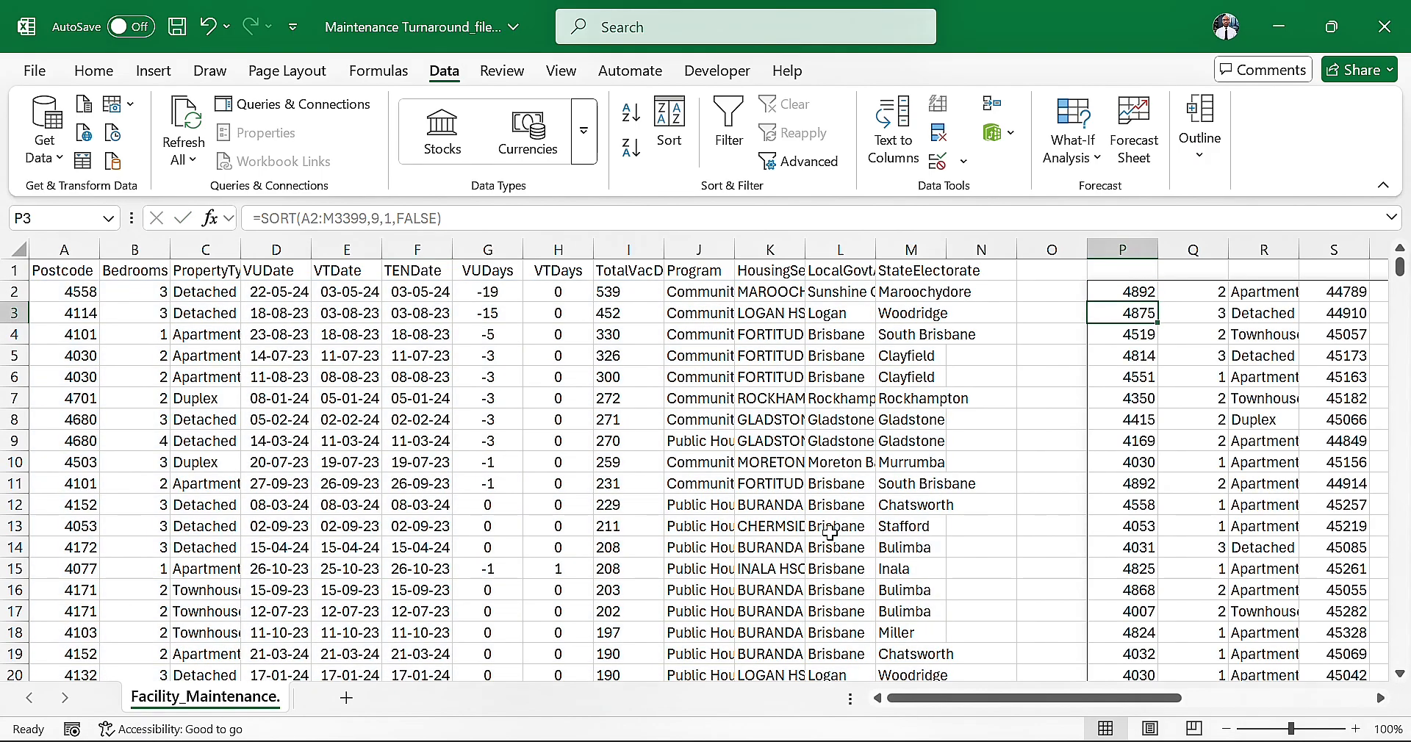
# - Examine the SORT output in columns P to AB, including its total vacancy days column, and compare it with the source table
pyautogui.moveTo(986, 697); pyautogui.dragTo(1264, 696)
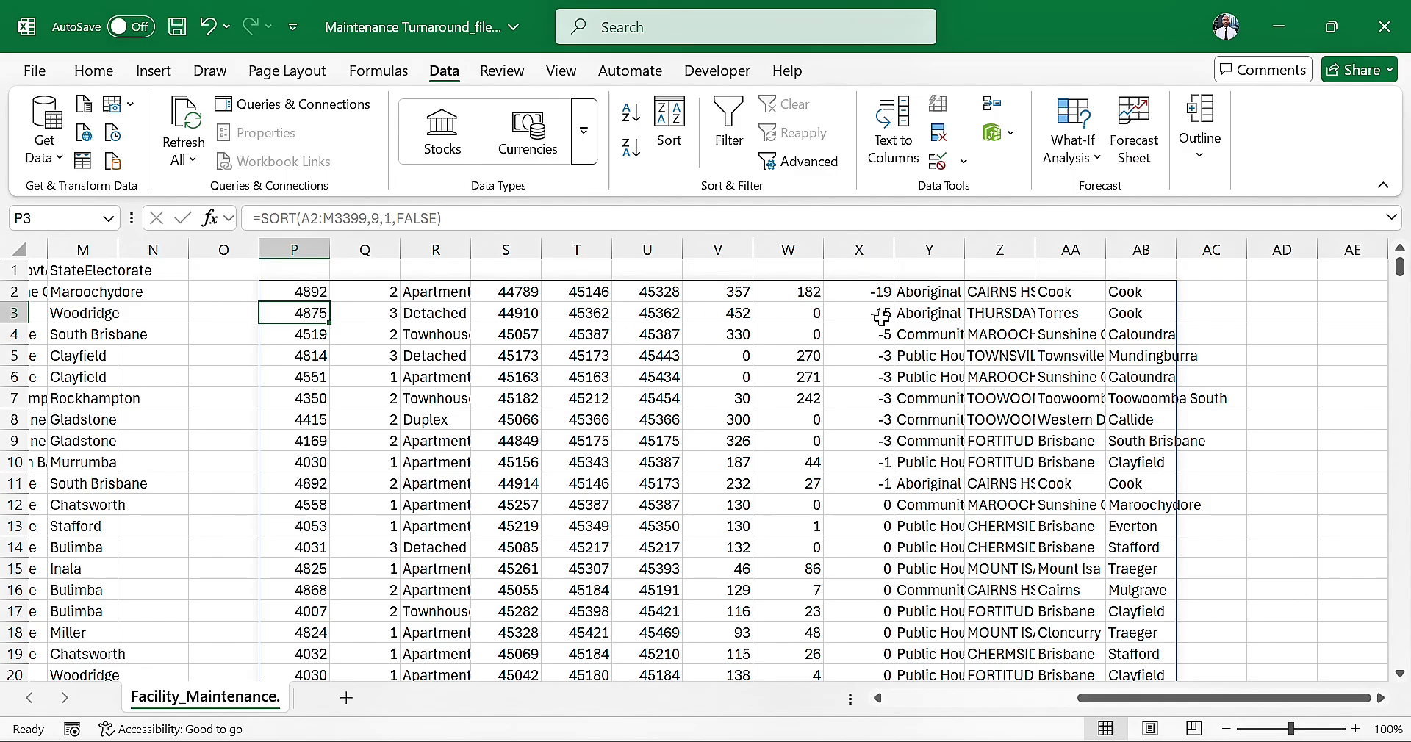
pyautogui.scroll(-10, 883, 393)
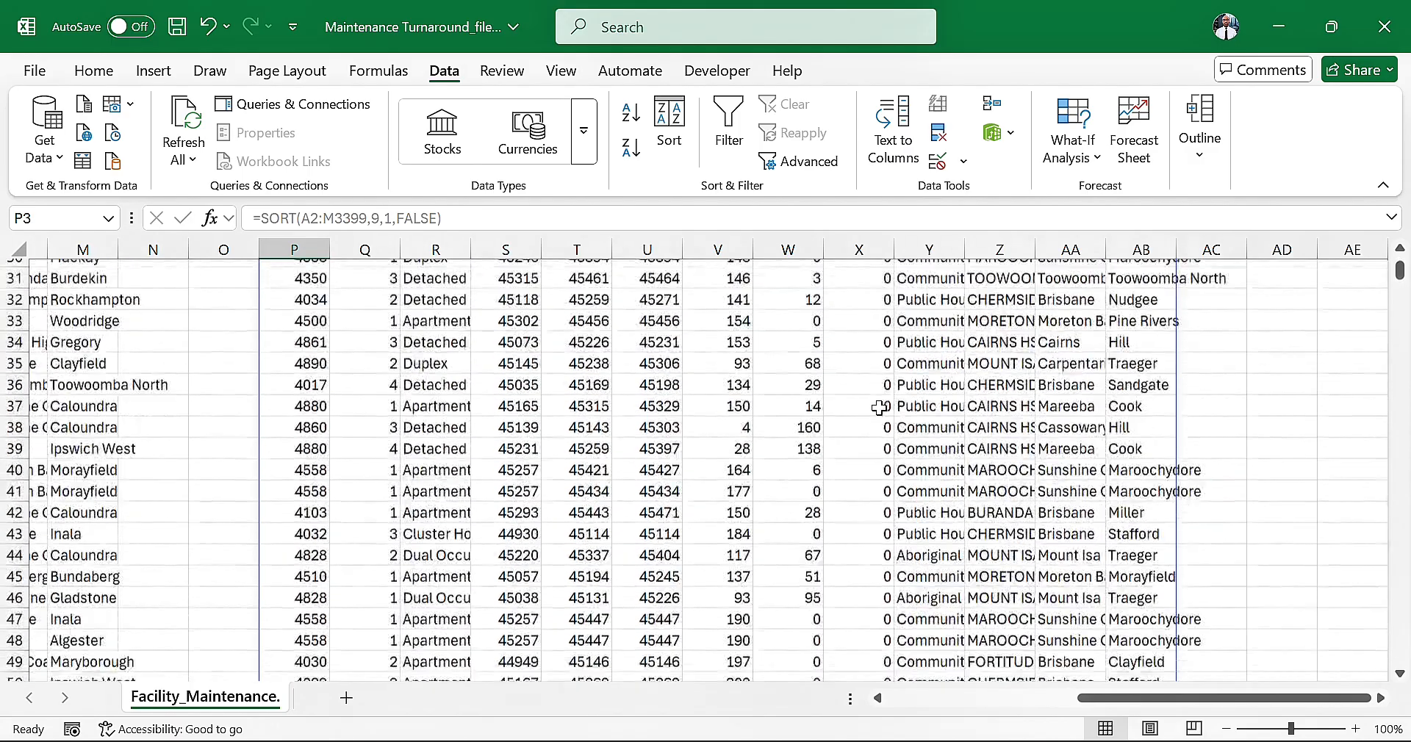
pyautogui.scroll(10, 880, 408)
pyautogui.scroll(1, 880, 408)
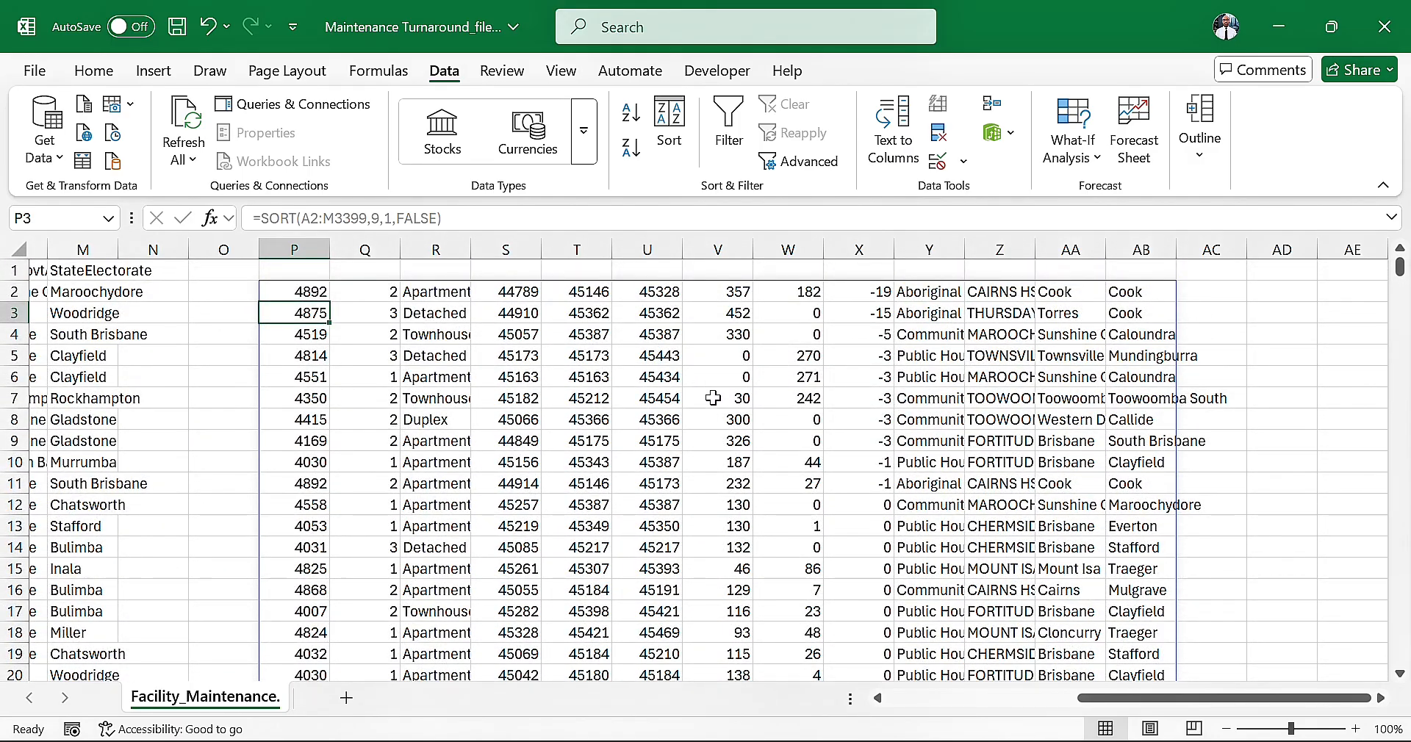
pyautogui.moveTo(1240, 702); pyautogui.dragTo(857, 710)
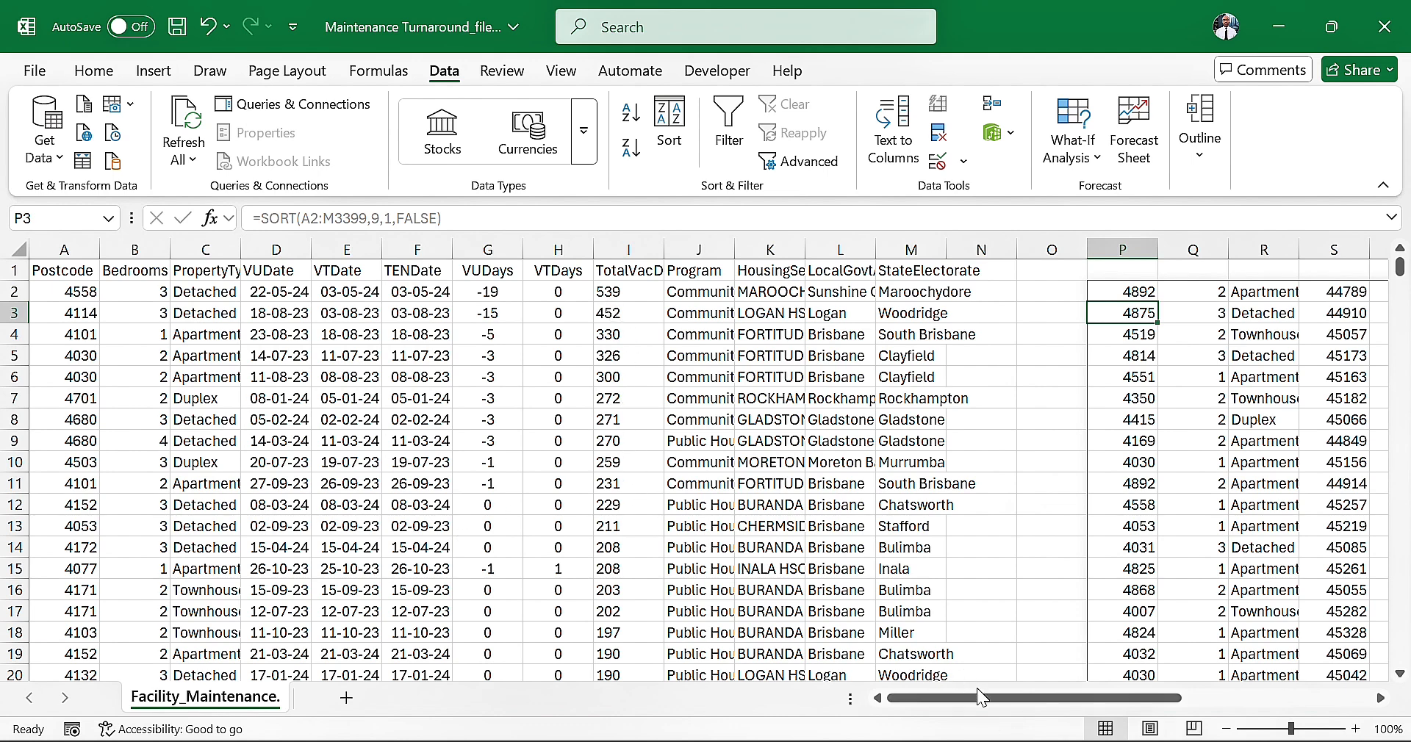
pyautogui.moveTo(977, 697); pyautogui.dragTo(1167, 697)
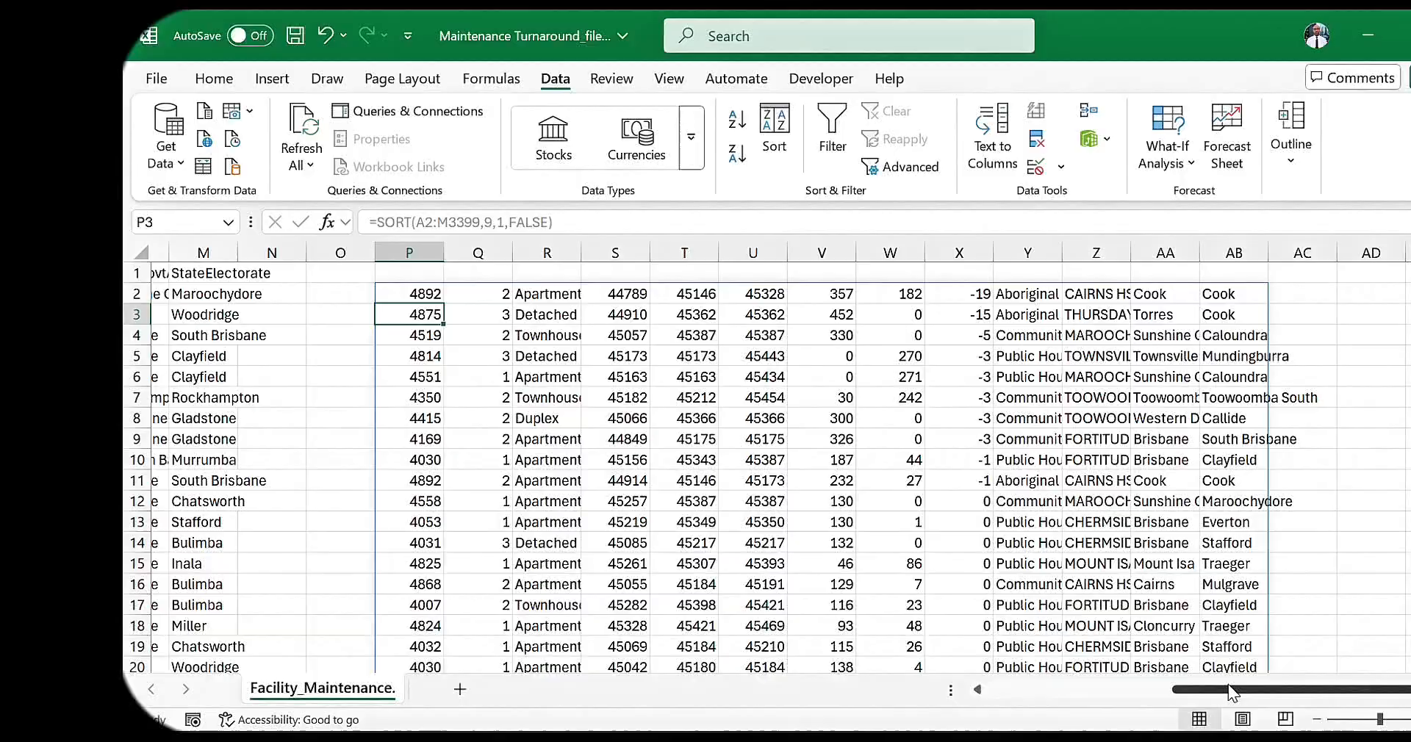
pyautogui.moveTo(1231, 691); pyautogui.dragTo(990, 690)
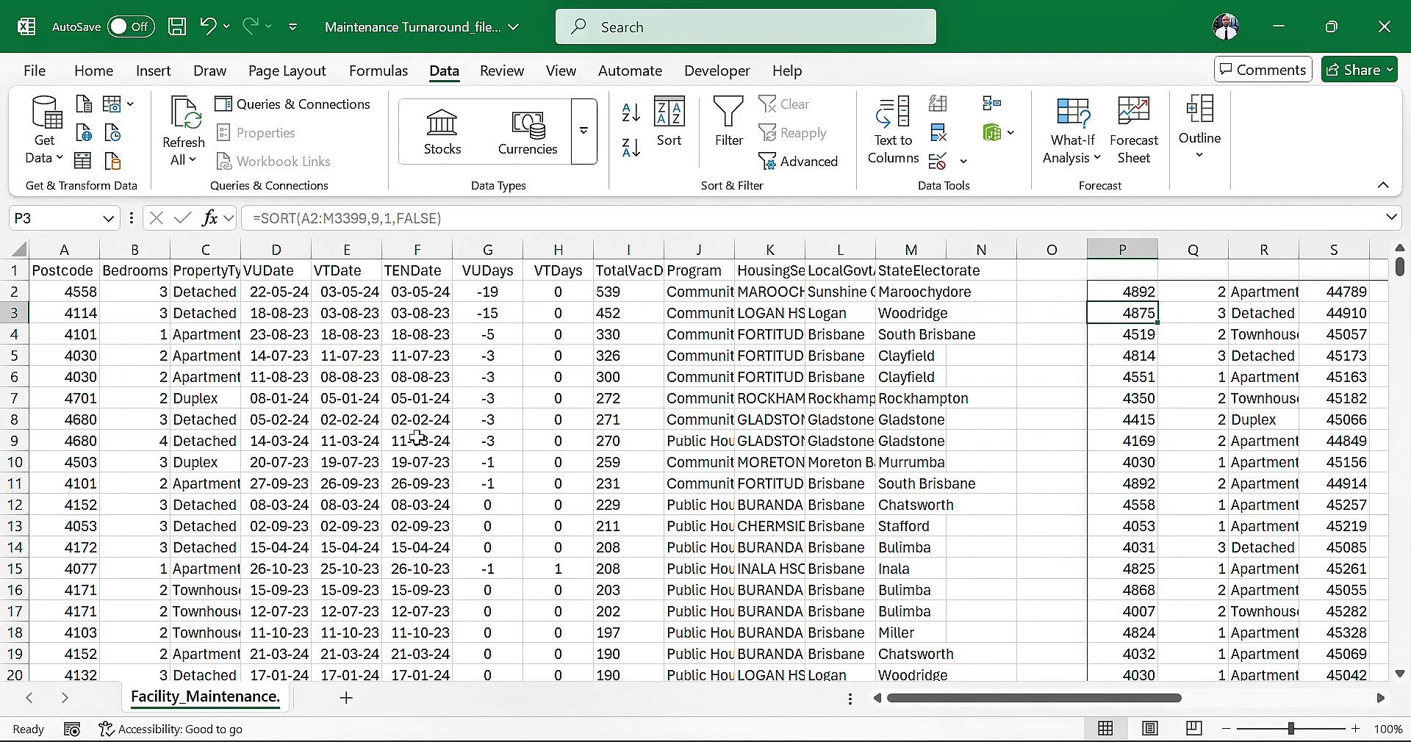
pyautogui.moveTo(995, 696); pyautogui.dragTo(1265, 682)
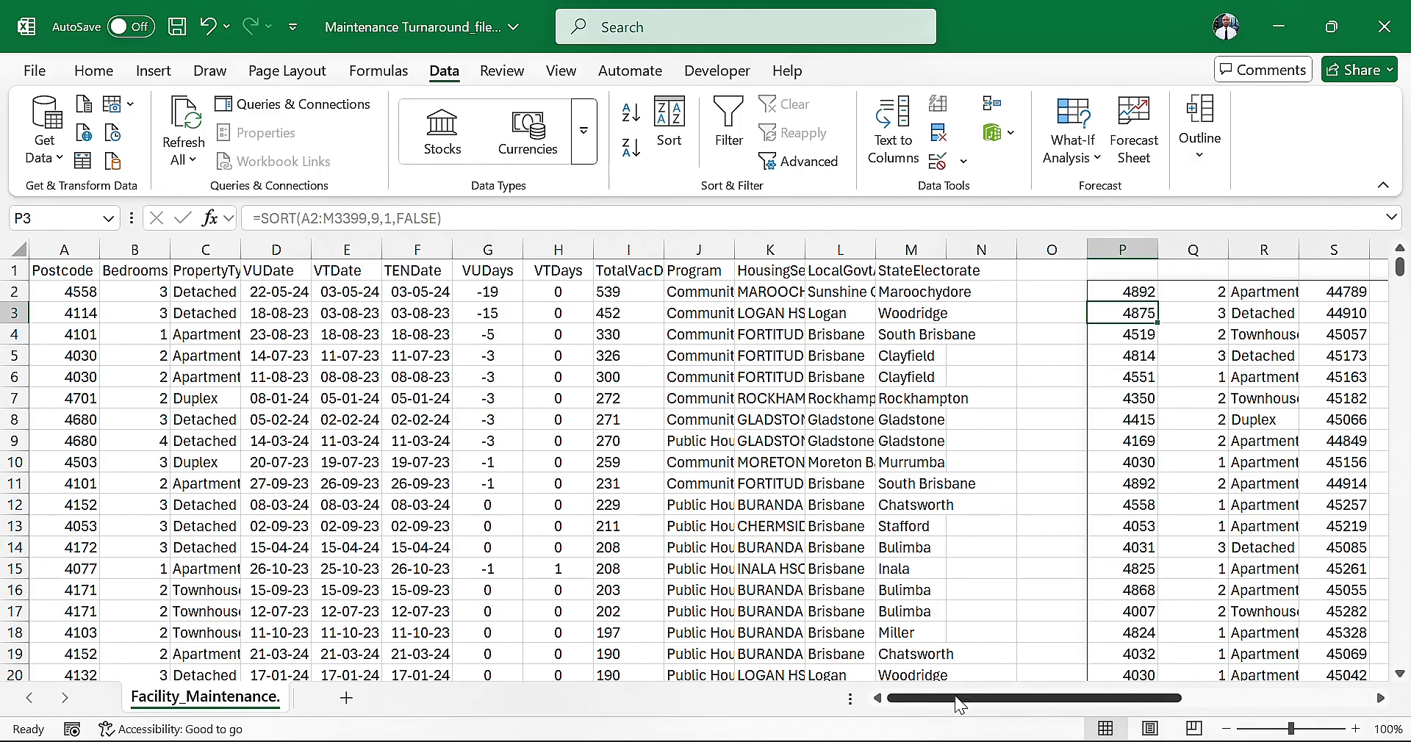
pyautogui.moveTo(955, 695); pyautogui.dragTo(1226, 694)
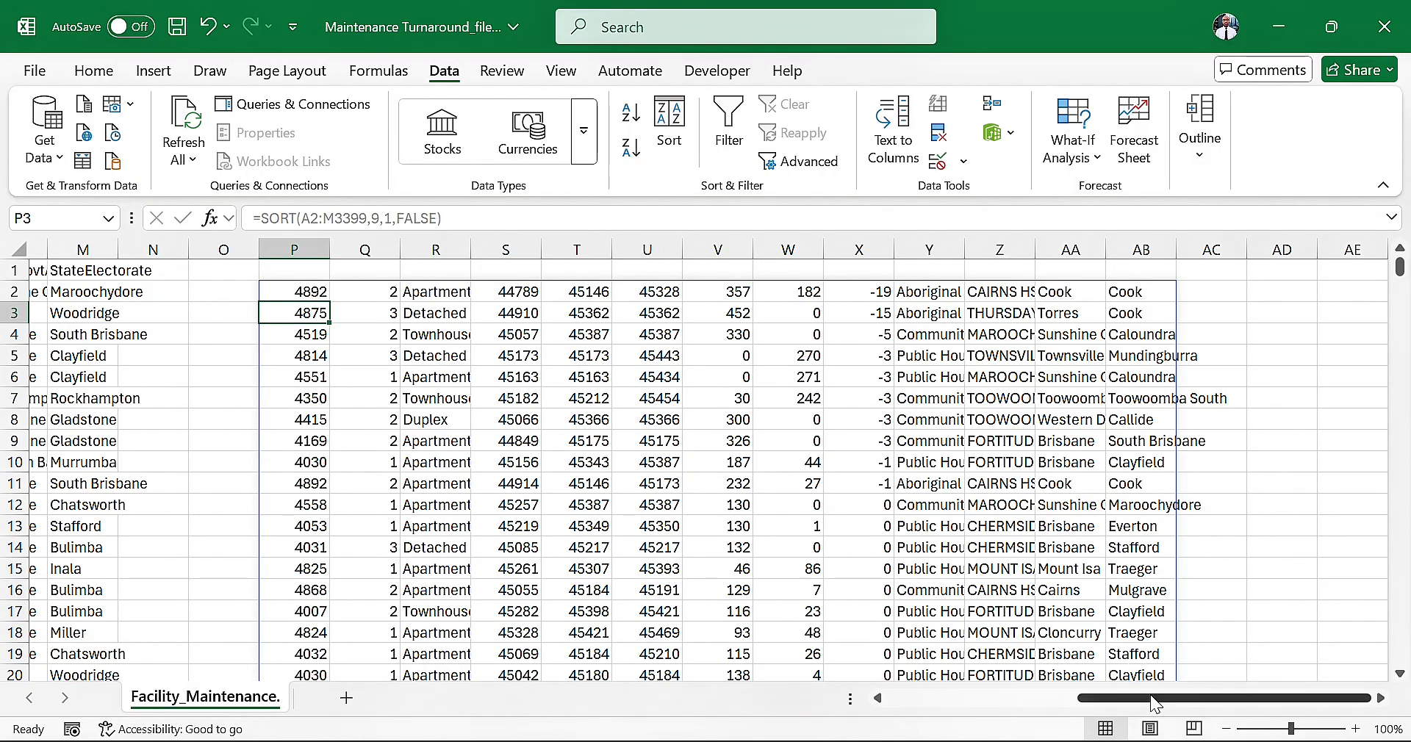
pyautogui.moveTo(1149, 695); pyautogui.dragTo(955, 695)
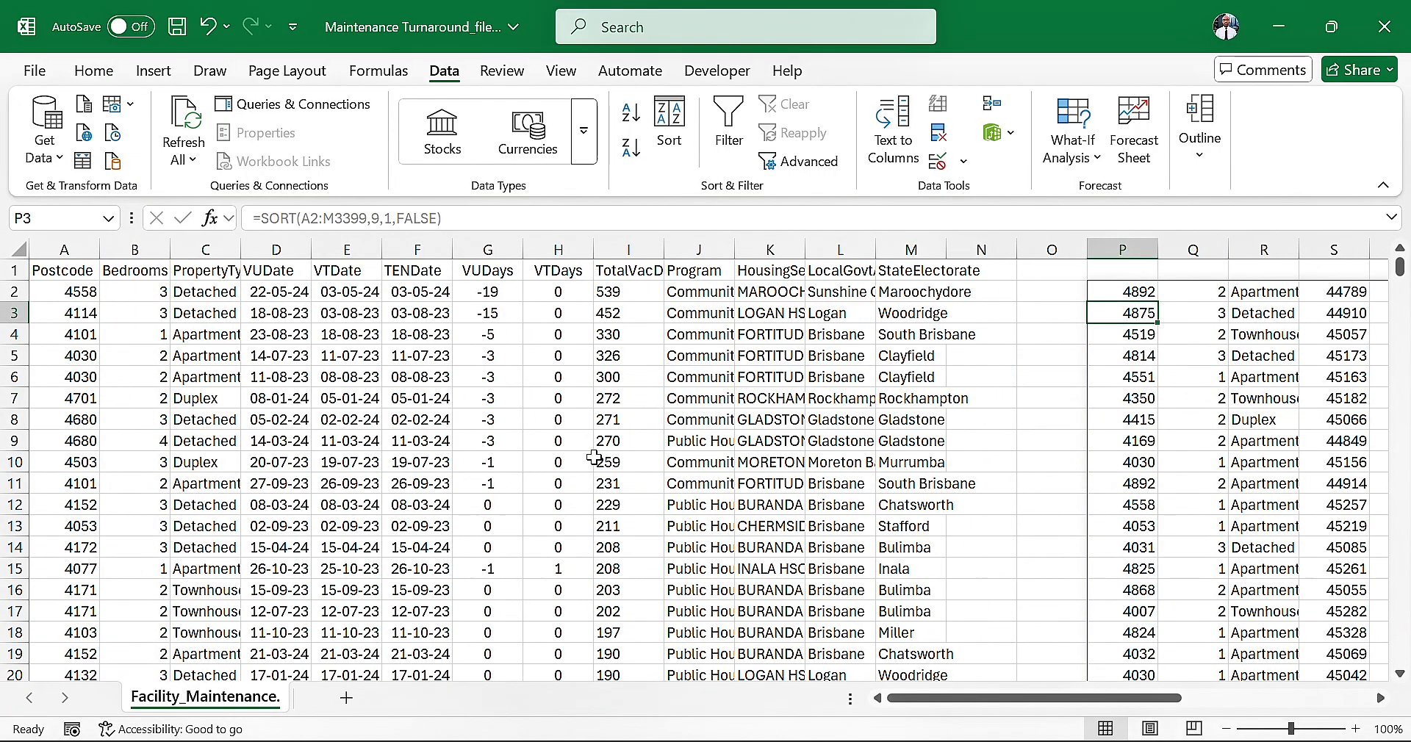